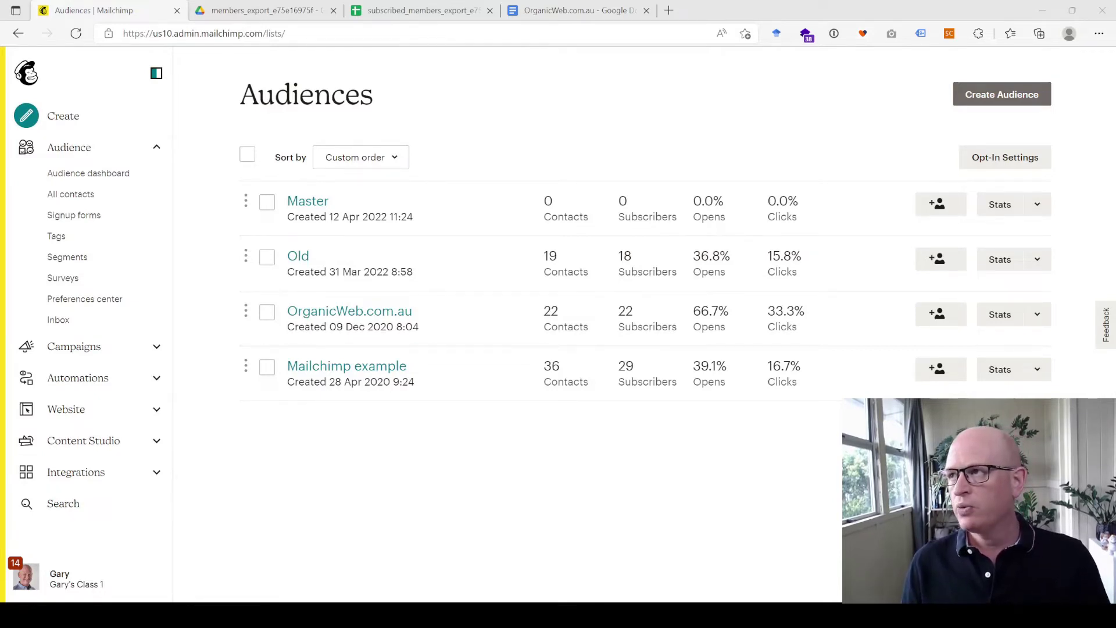
# - Look at the management actions available for the Master audience
pyautogui.click(1038, 203)
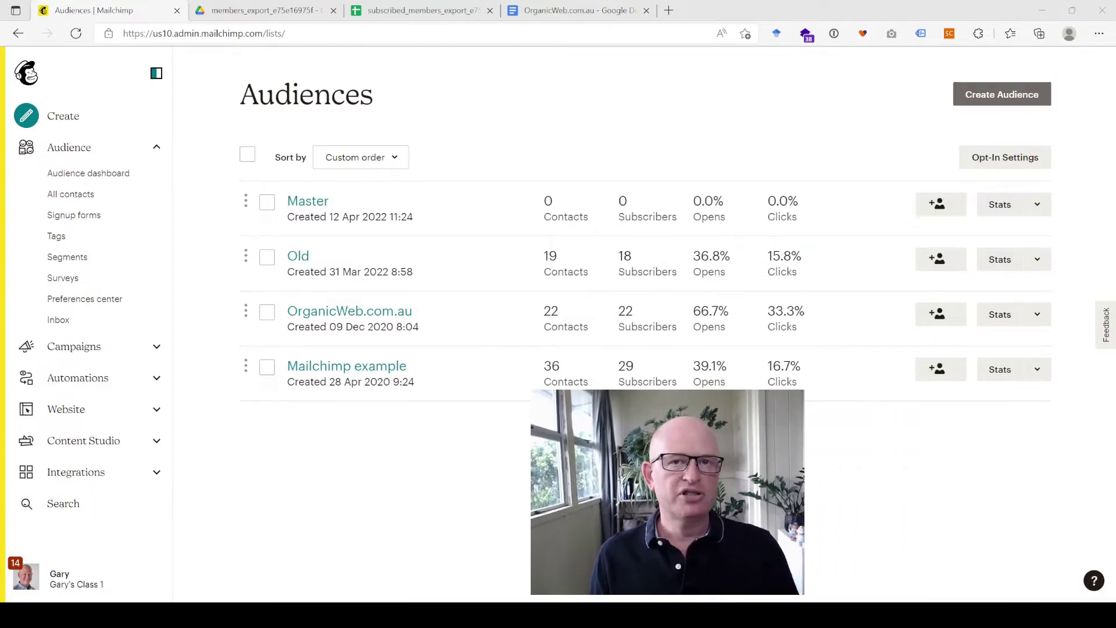
pyautogui.click(1037, 204)
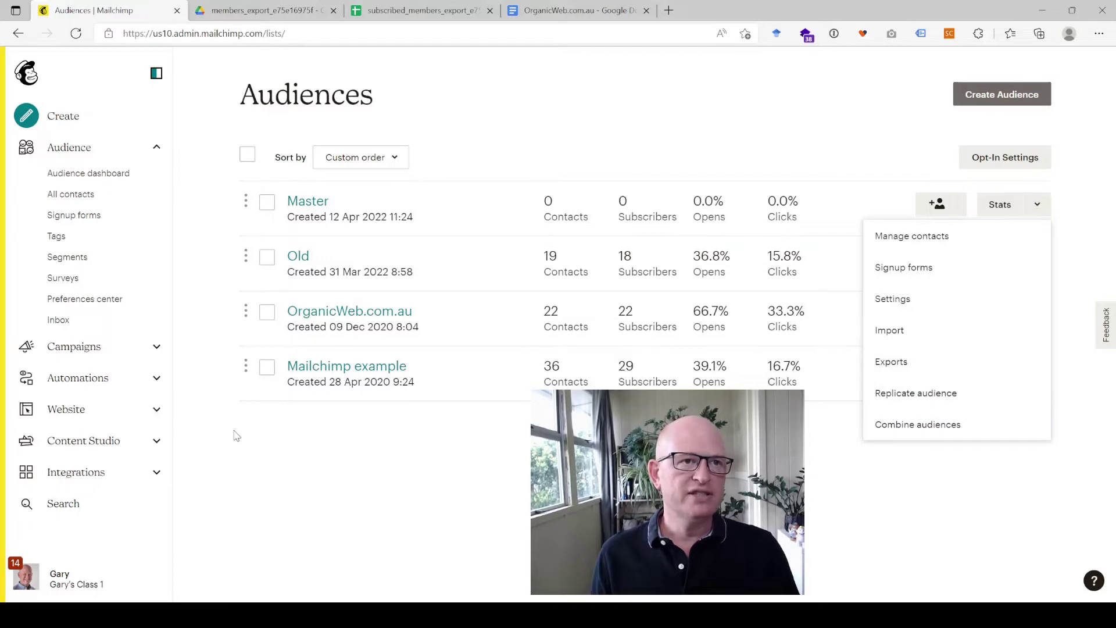
pyautogui.hotkey('alt', 'Tab')
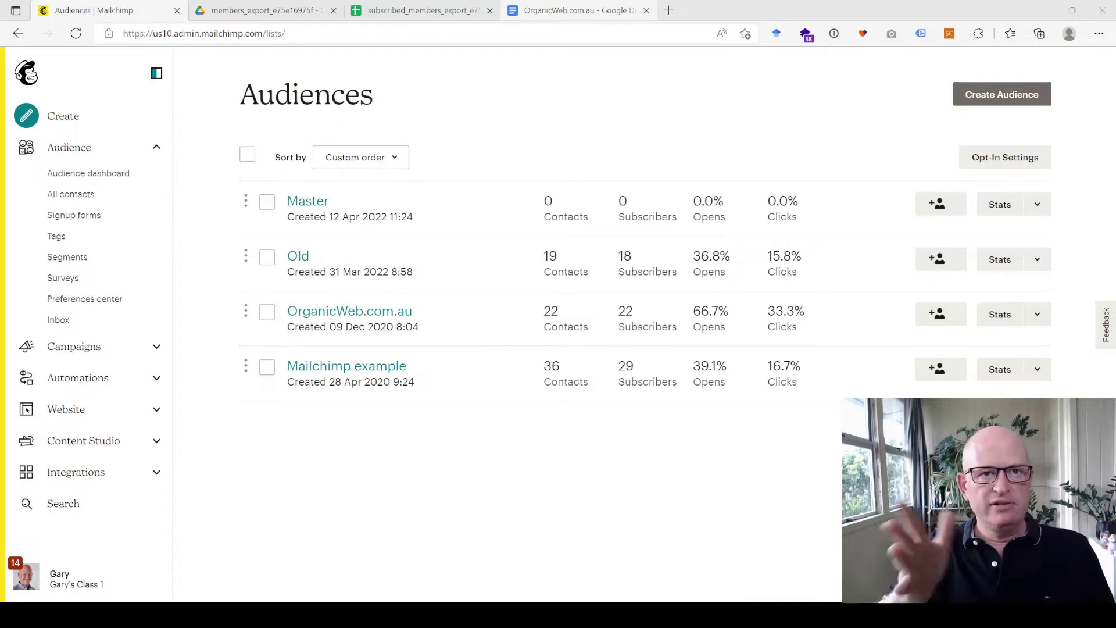
# - Read the merge checklist in Google Docs and examine the contacts of the Old audience in Mailchimp
pyautogui.hotkey('ctrl', '4')
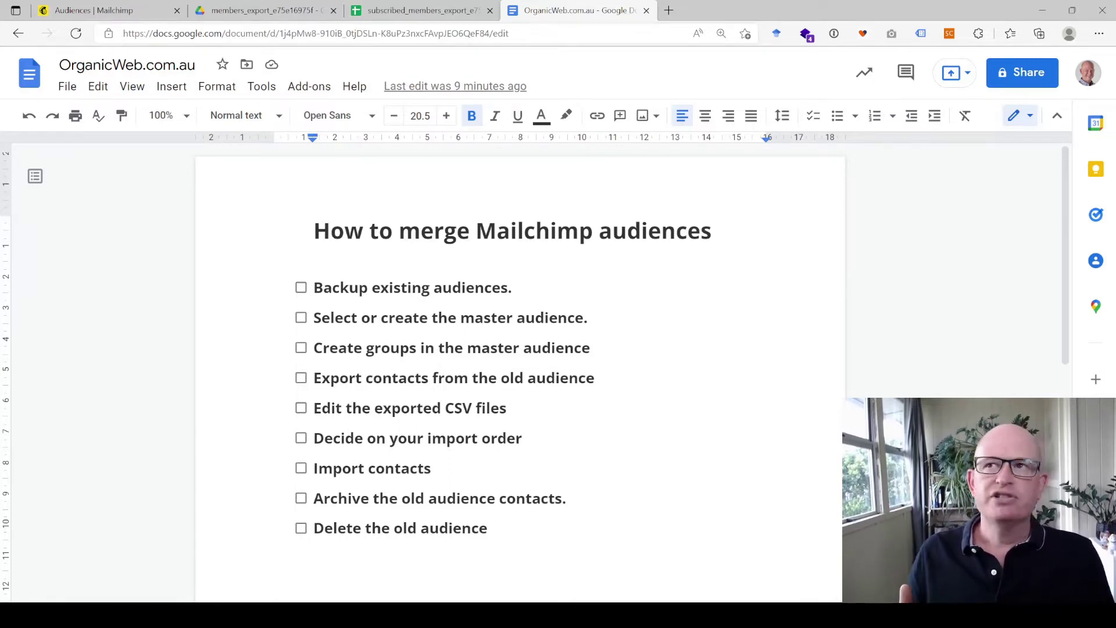
pyautogui.click(93, 10)
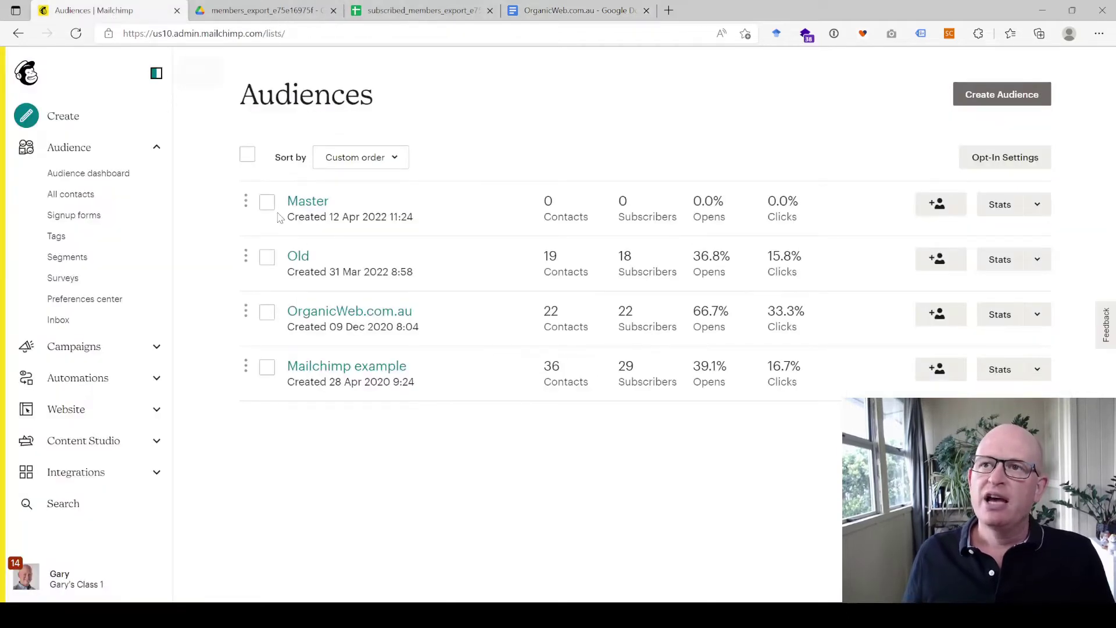
pyautogui.click(306, 258)
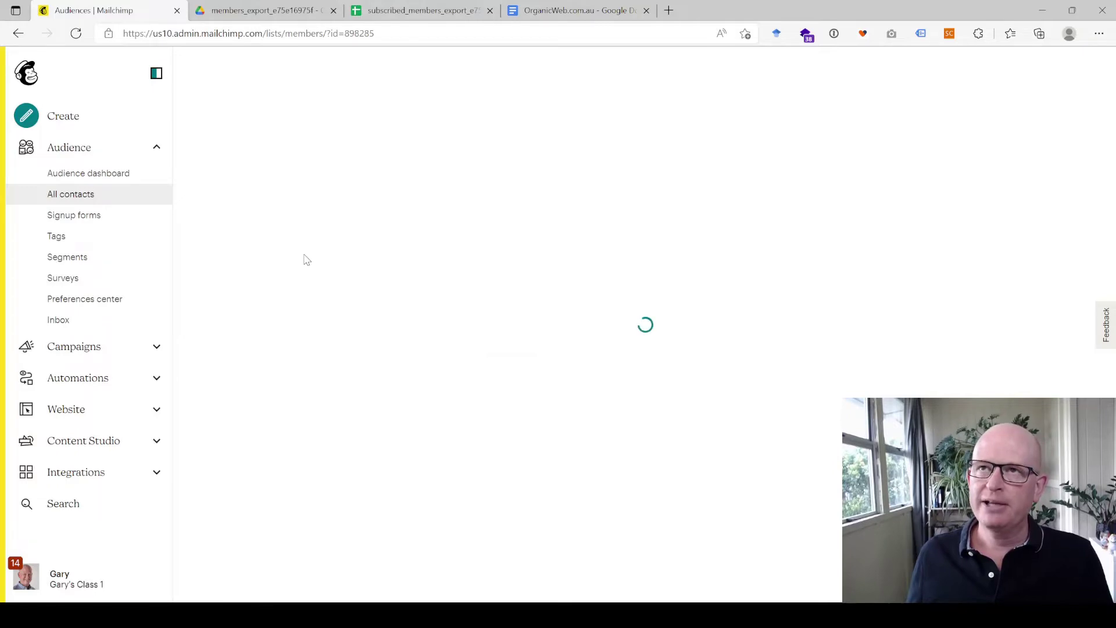
pyautogui.scroll(-3, 442, 290)
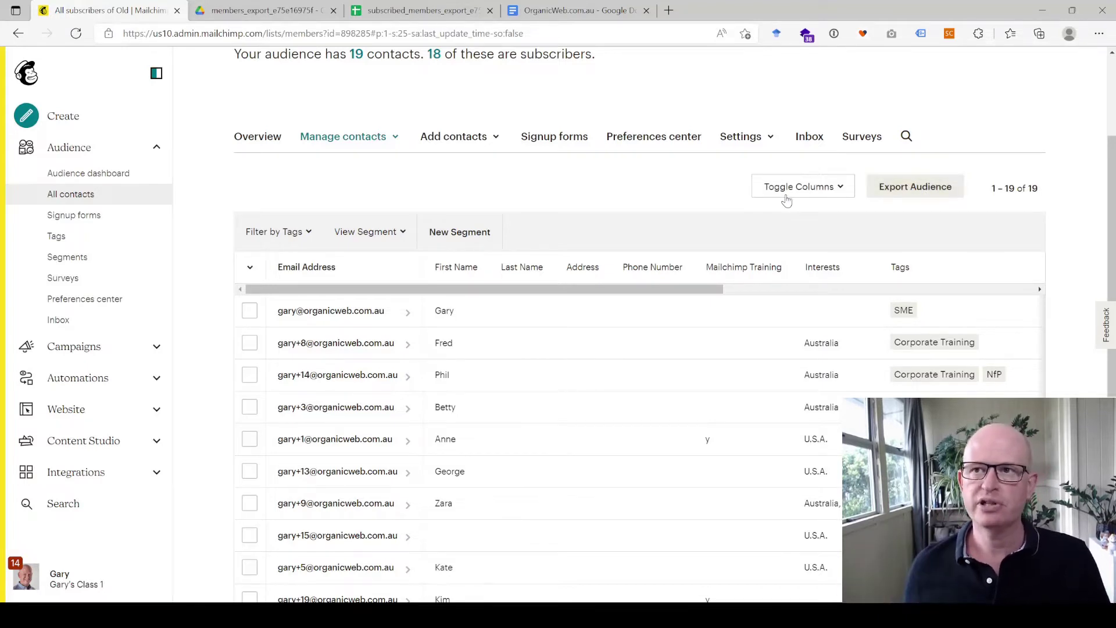
# - Recheck the merge checklist in Google Docs and return to the overview of all audiences in Mailchimp
pyautogui.click(569, 13)
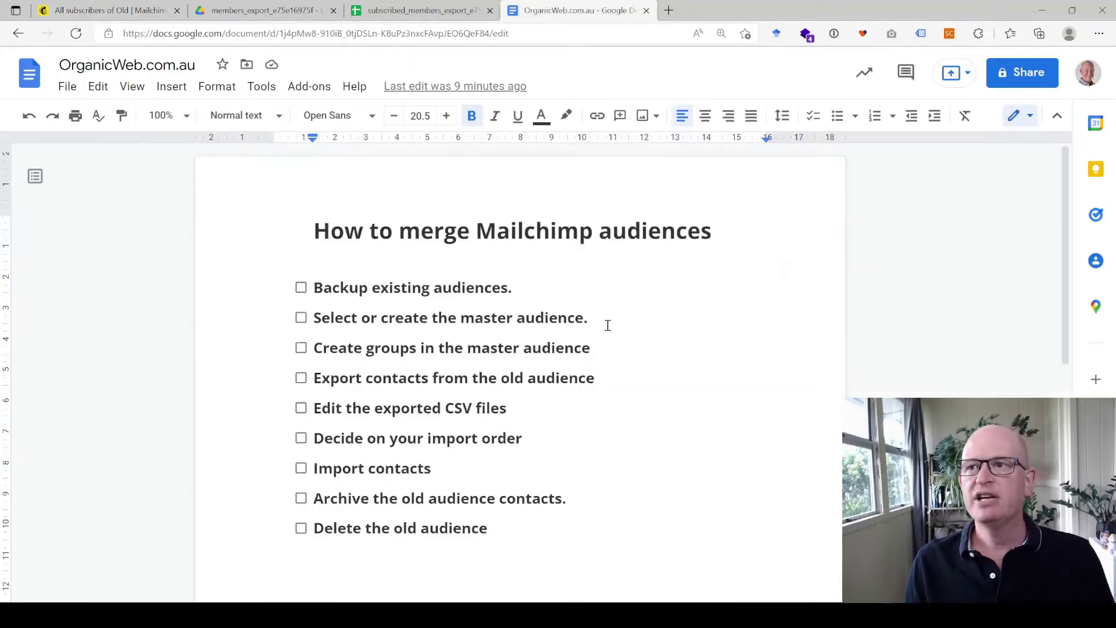
pyautogui.click(121, 13)
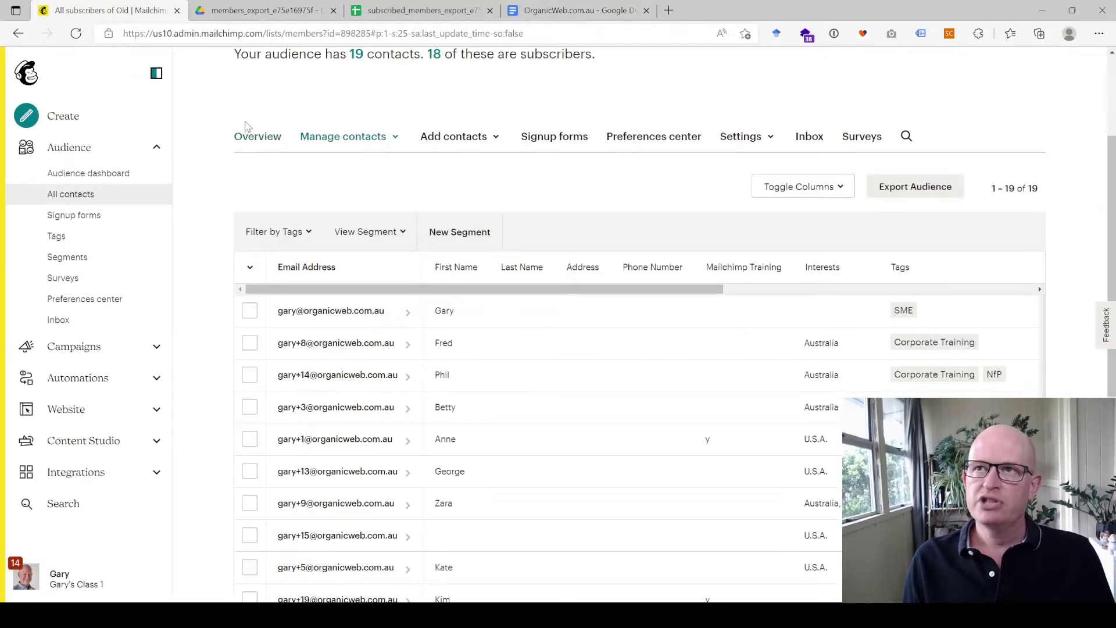
pyautogui.scroll(3, 468, 125)
pyautogui.click(260, 184)
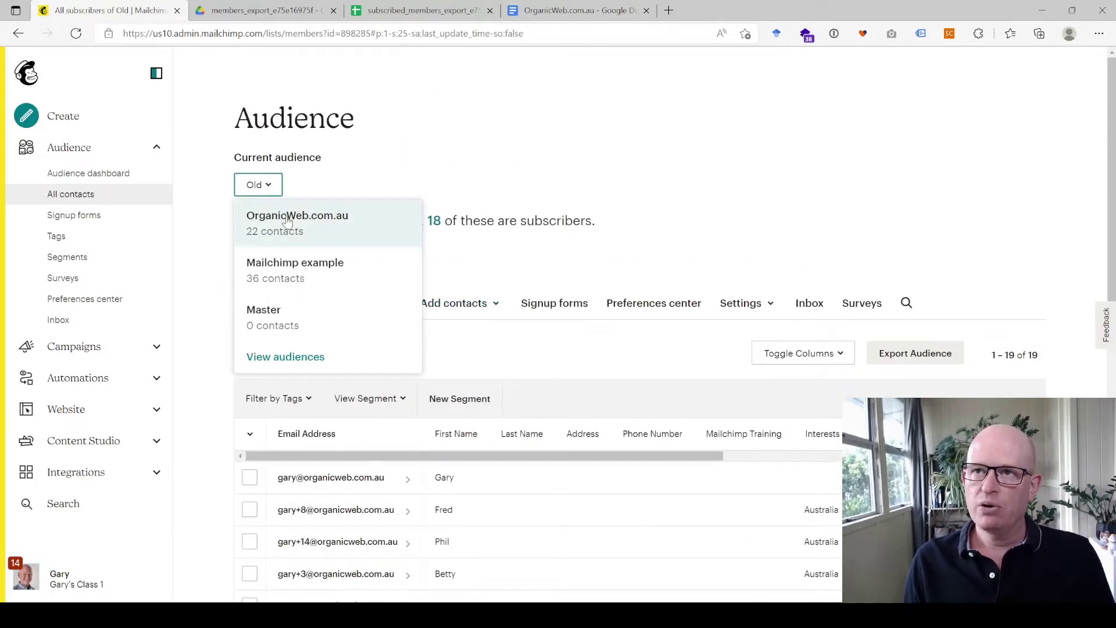
pyautogui.click(301, 348)
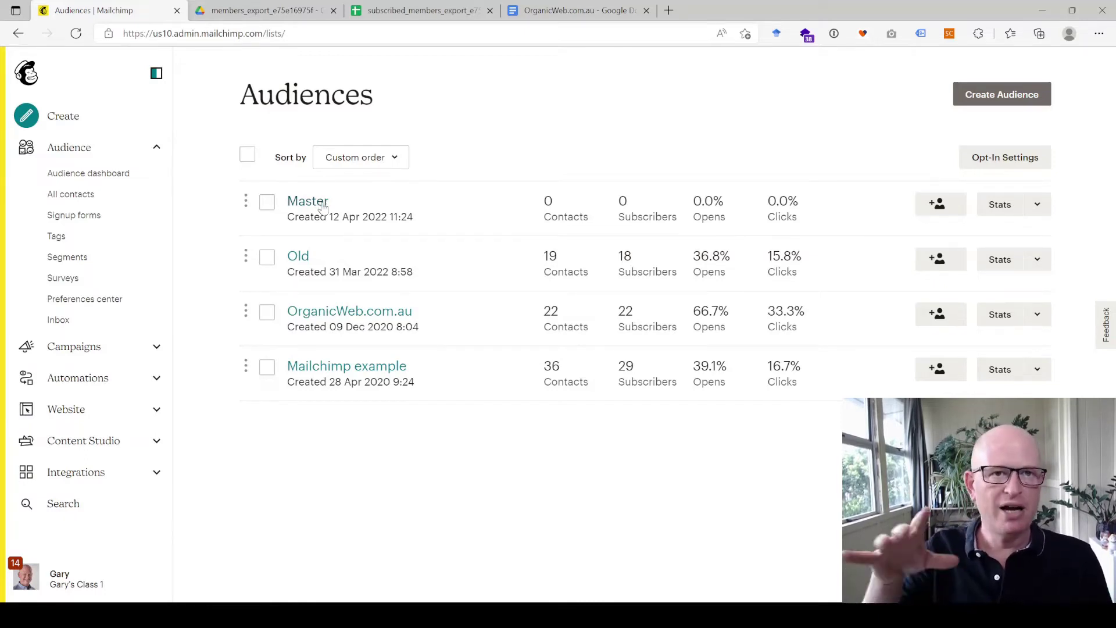
# - Consult the checklist in Google Docs and examine the groups defined in Mailchimp's Old audience
pyautogui.click(581, 13)
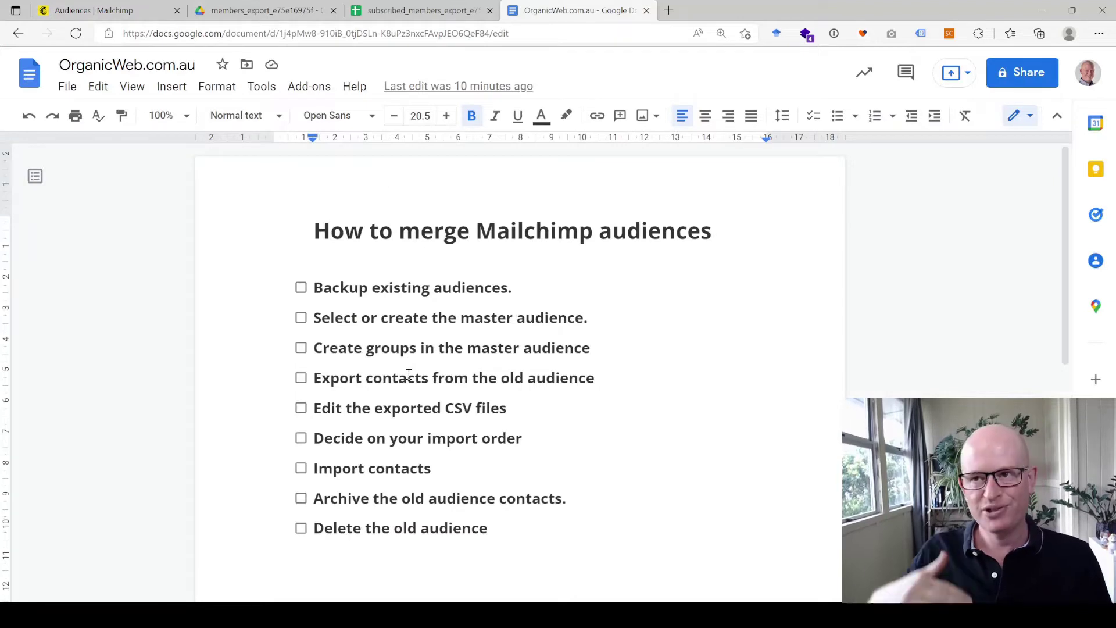
pyautogui.click(165, 10)
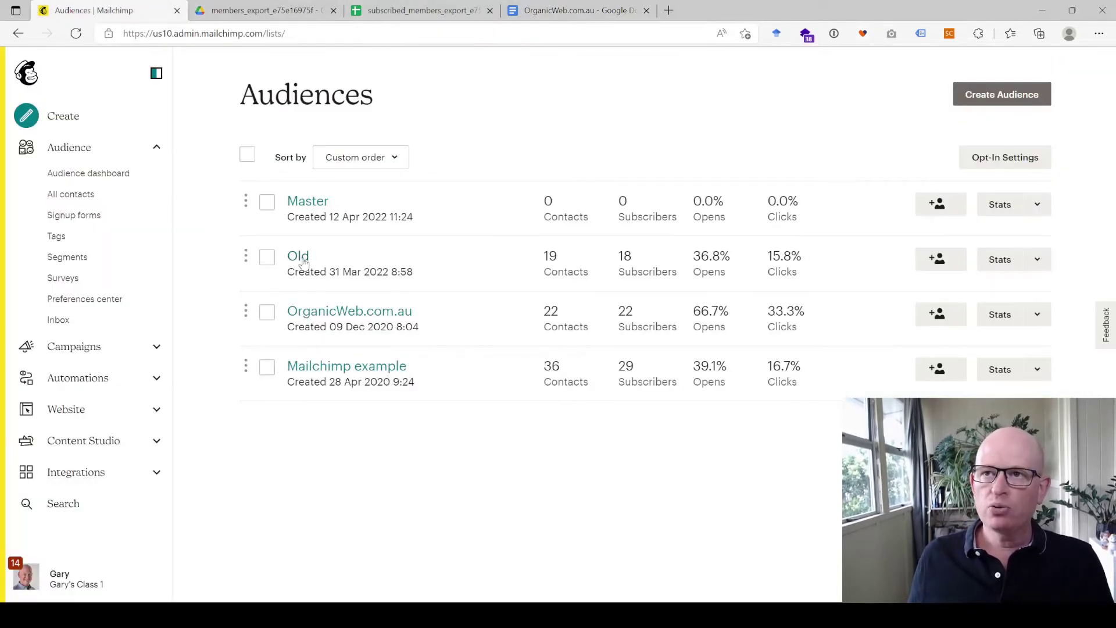
pyautogui.click(302, 258)
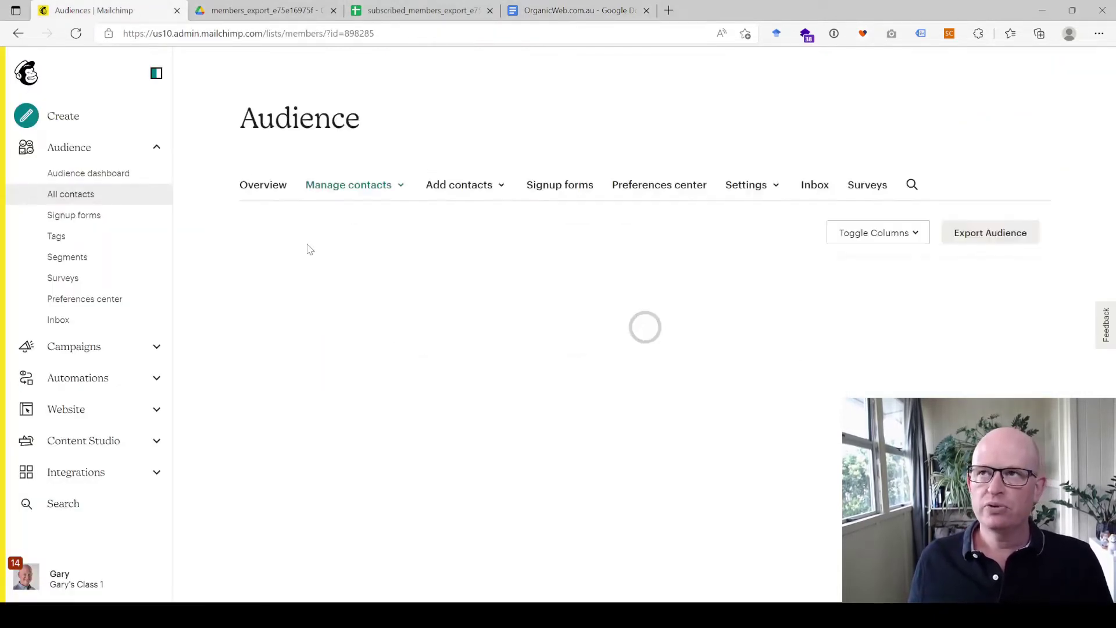
pyautogui.scroll(-2, 462, 237)
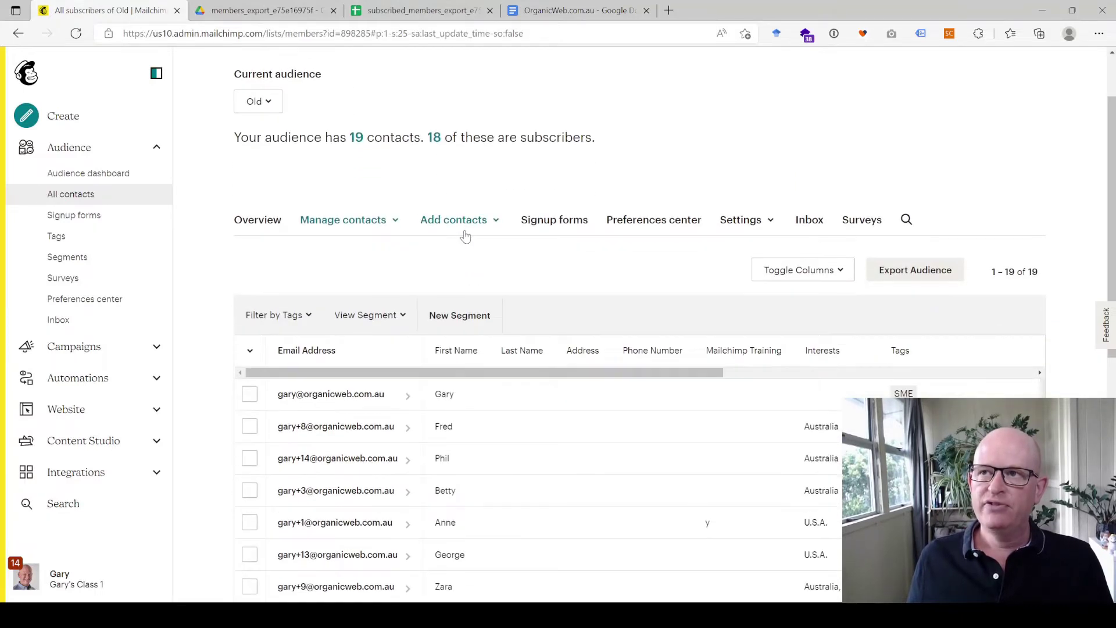
pyautogui.click(395, 229)
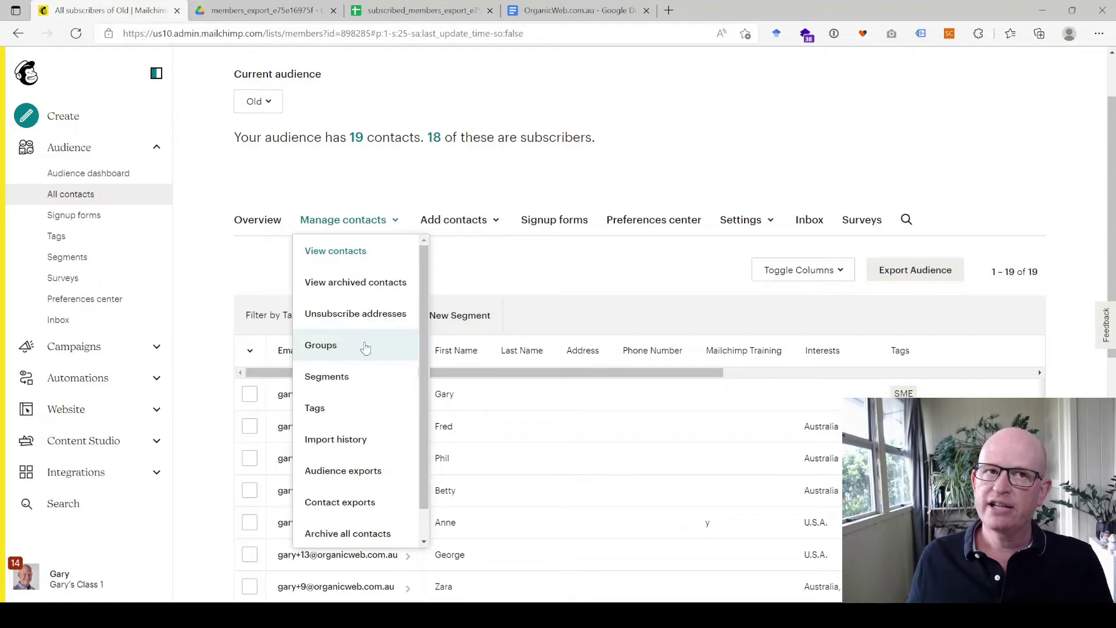
pyautogui.click(365, 346)
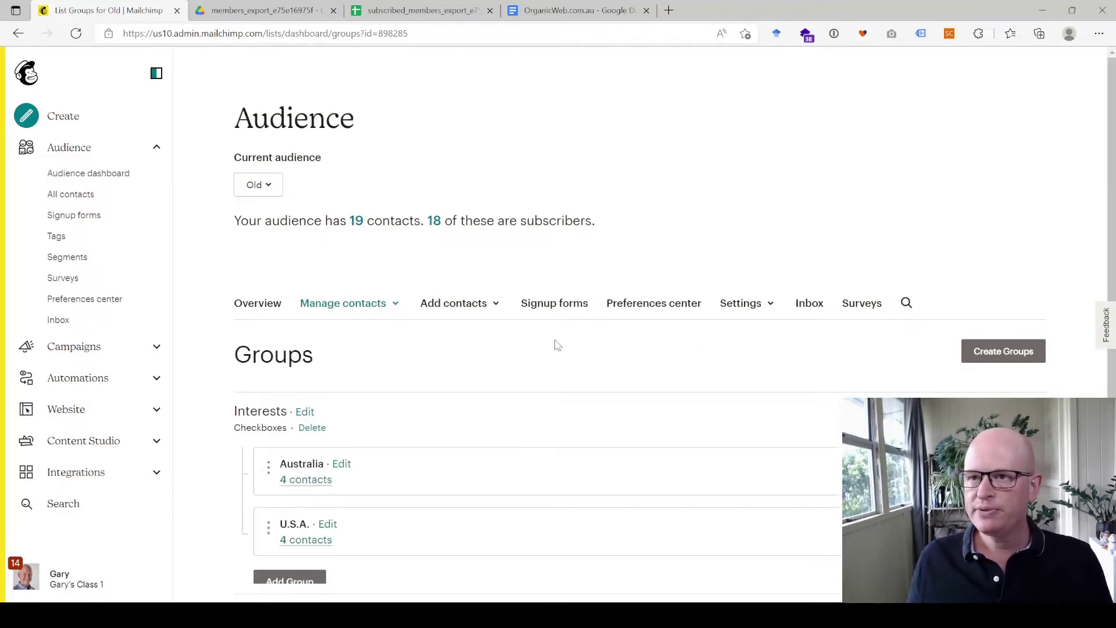
pyautogui.scroll(-2, 552, 343)
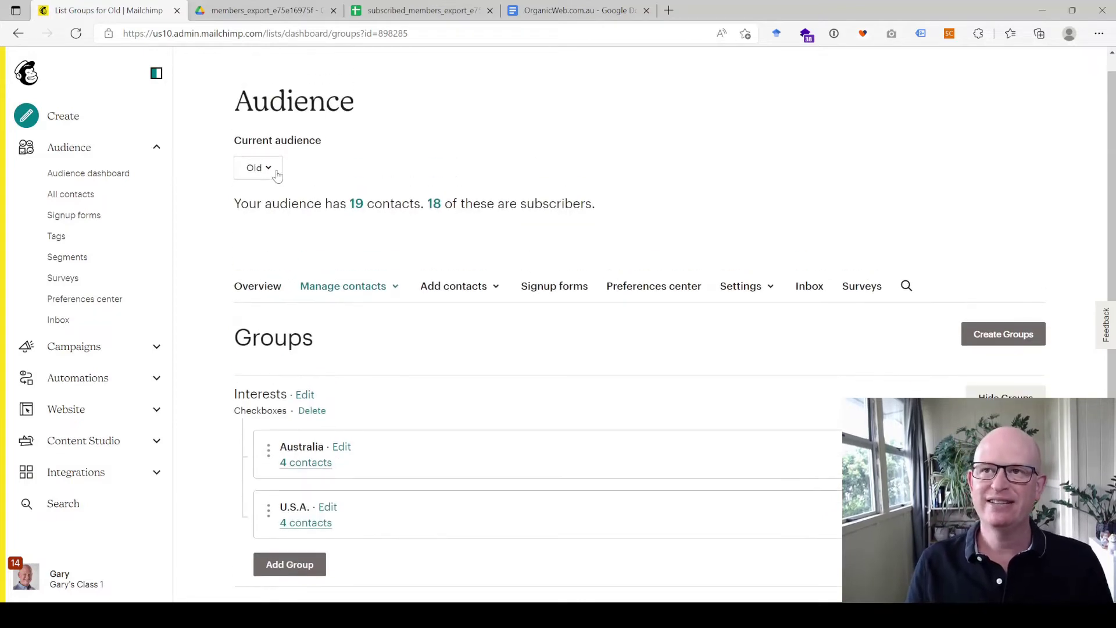
# - Start a new group category named Interests in the Master audience, shown as checkboxes on the signup form
pyautogui.click(268, 168)
pyautogui.click(307, 296)
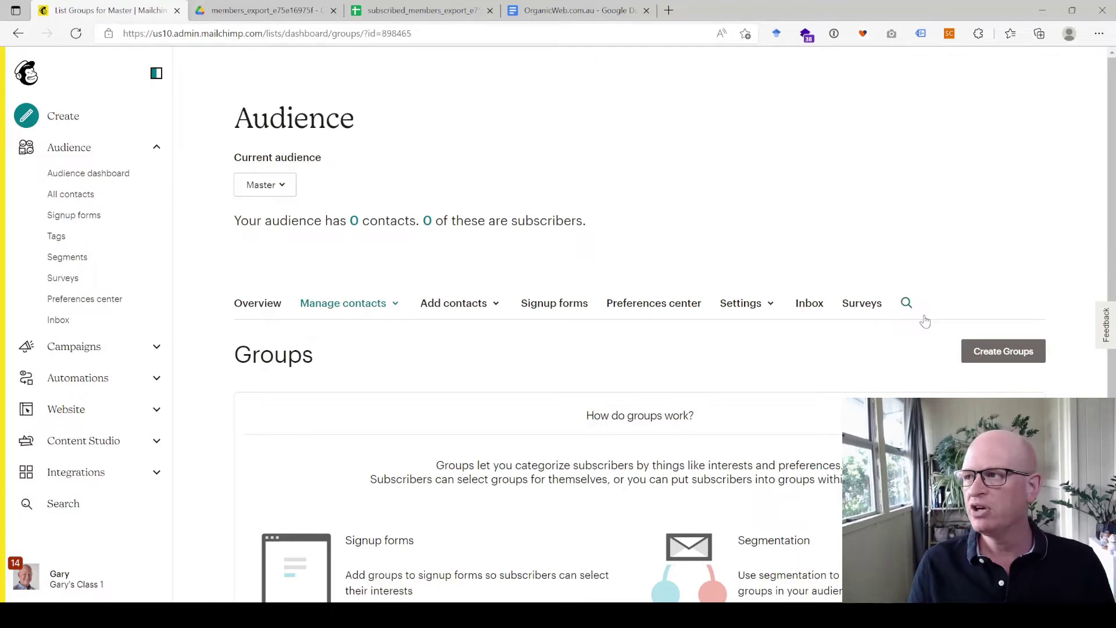
pyautogui.click(986, 354)
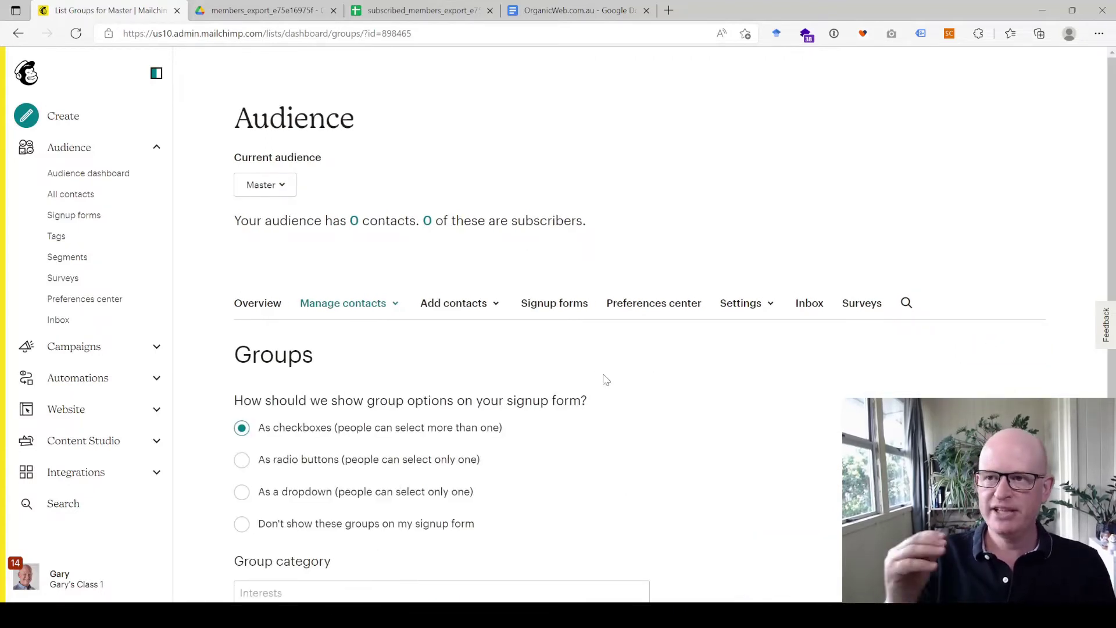
pyautogui.scroll(-3, 603, 378)
pyautogui.scroll(-1, 552, 329)
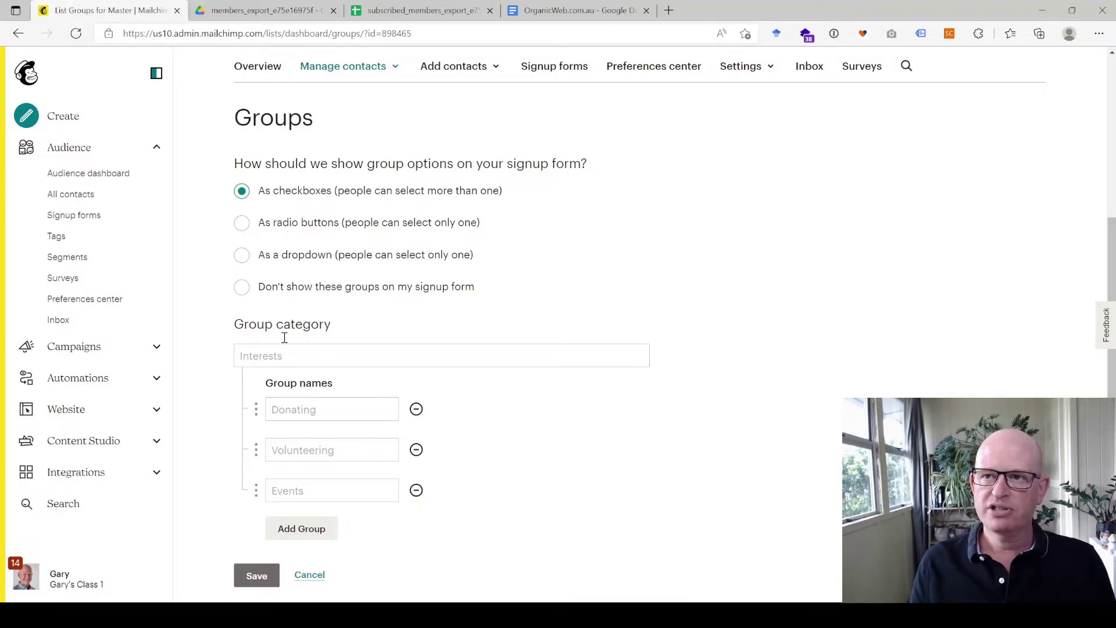
pyautogui.click(297, 358)
pyautogui.write('Interests')
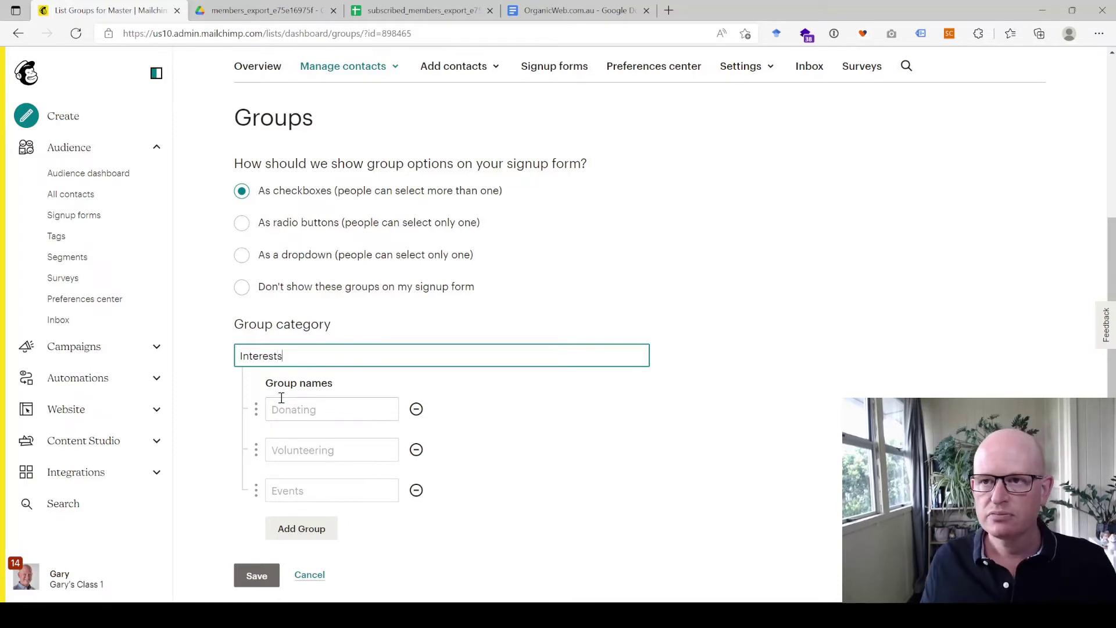
# - Name the category's groups Australia and U.S.A., remove the unused third group and save the category
pyautogui.click(310, 406)
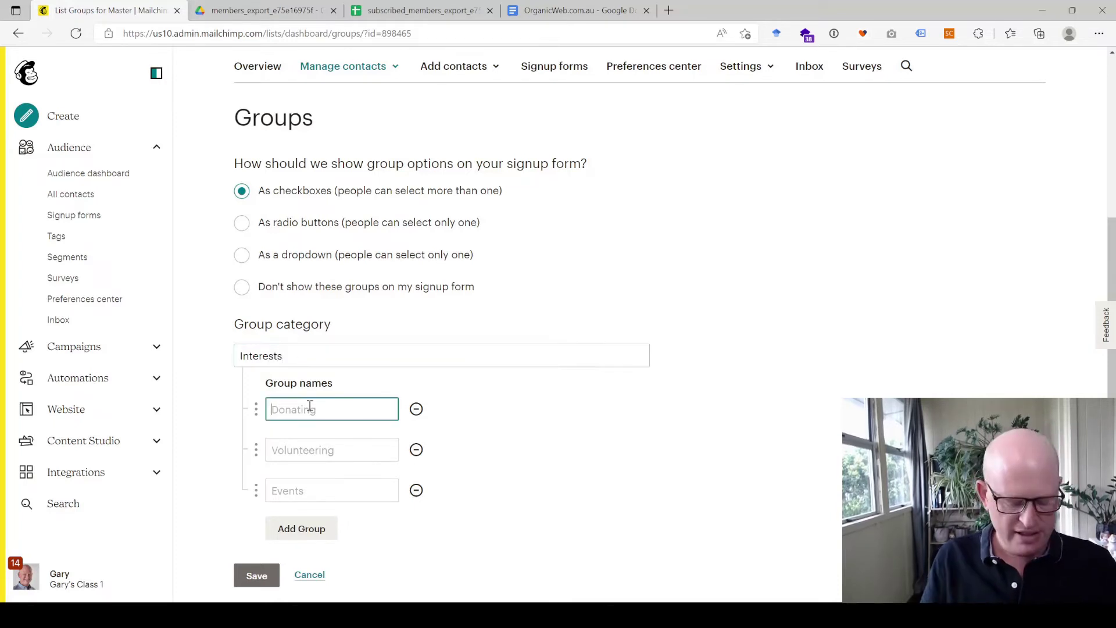
pyautogui.write('Austral')
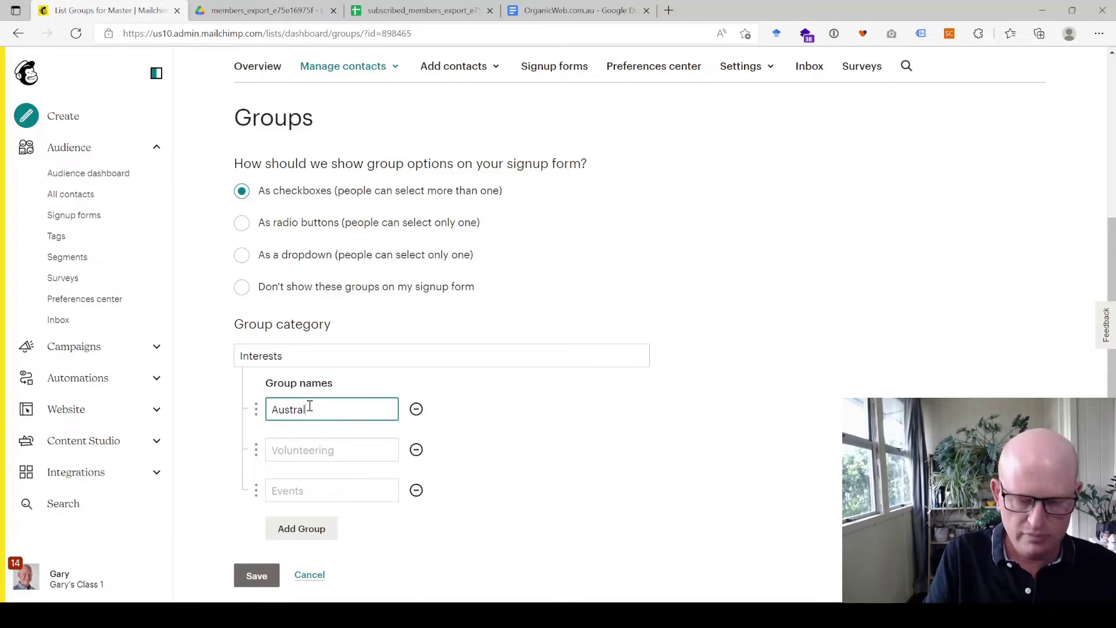
pyautogui.write('ia')
pyautogui.click(323, 455)
pyautogui.write('U.S.A.')
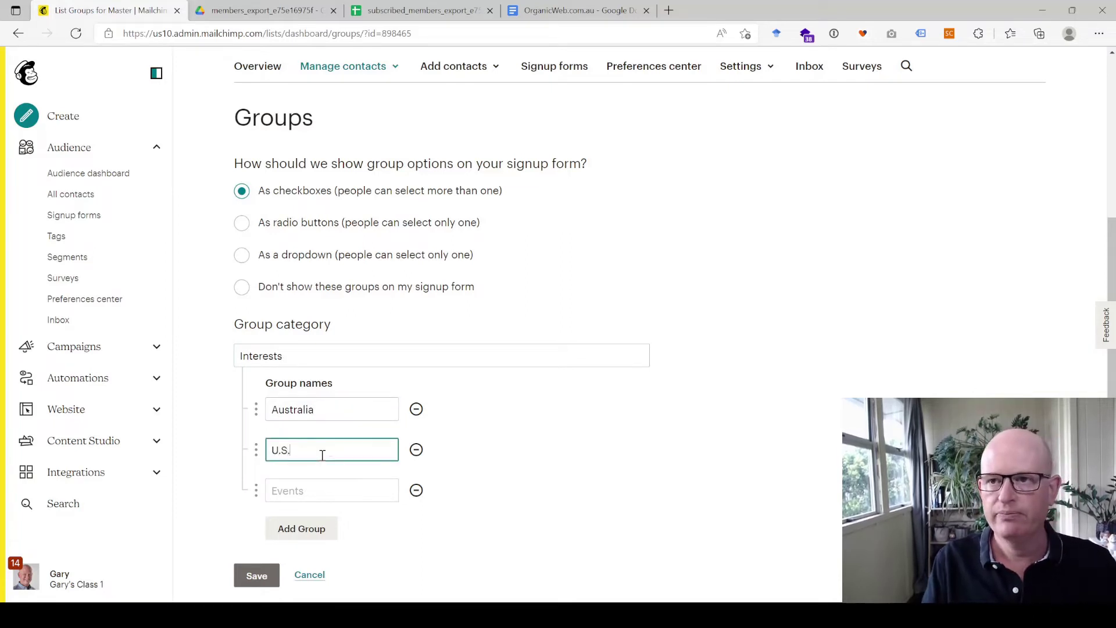
pyautogui.click(416, 490)
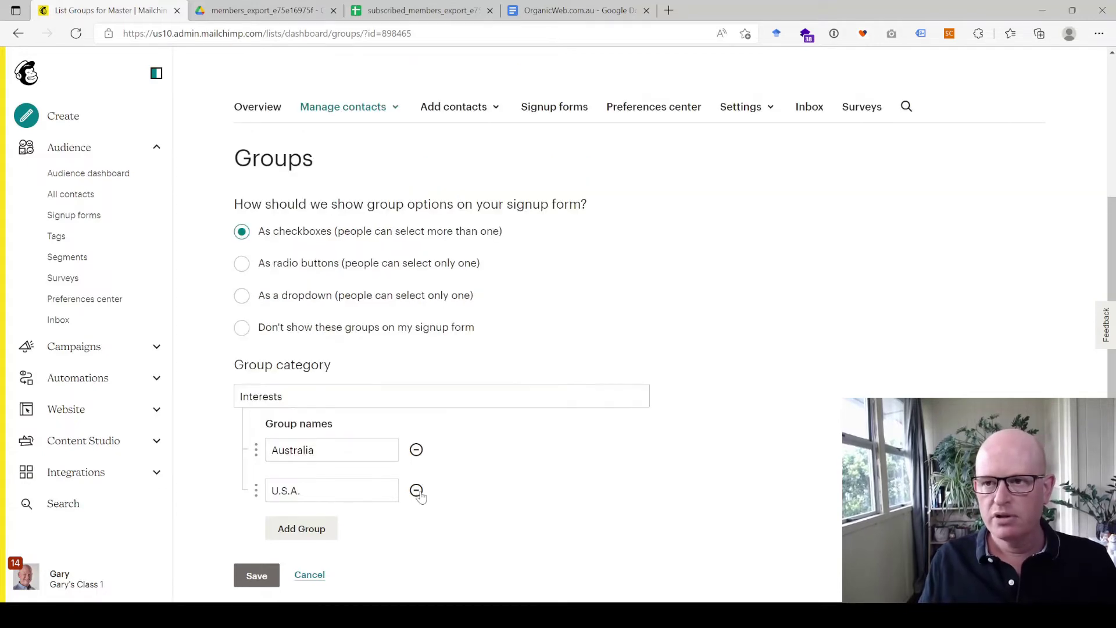
pyautogui.click(263, 574)
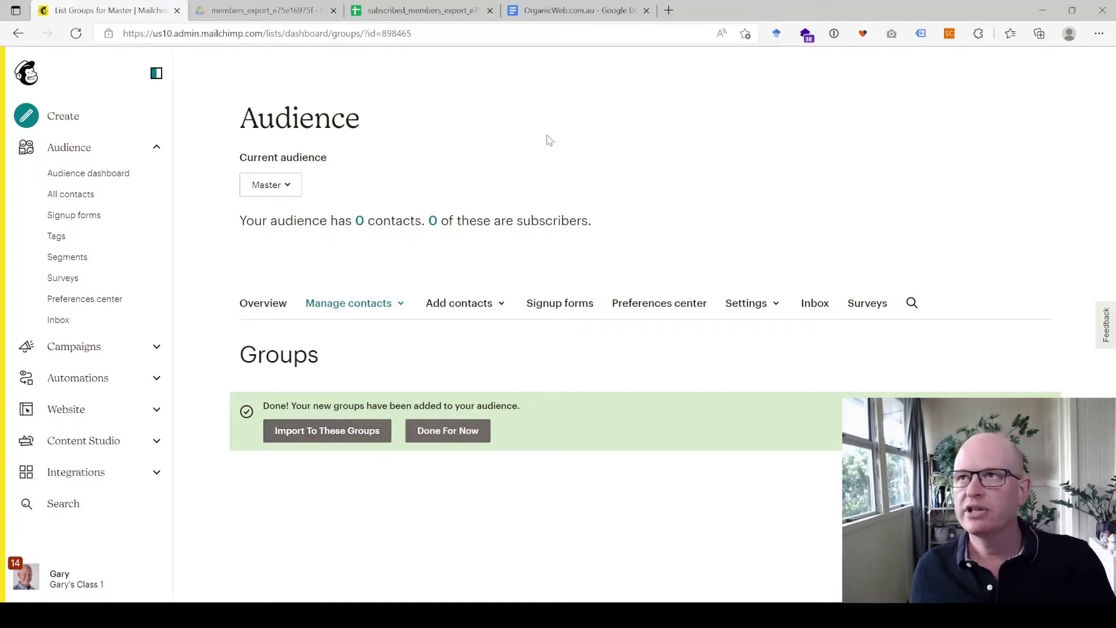
# - Review the export and CSV-editing items of the Google Docs checklist and the members export folder in Google Drive
pyautogui.click(527, 16)
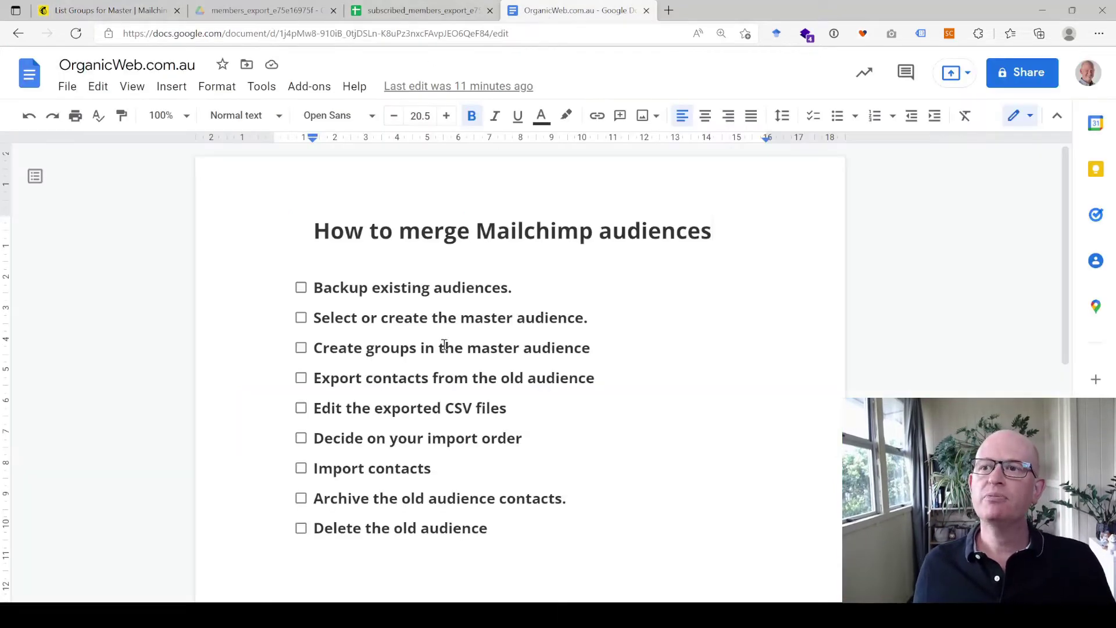
pyautogui.moveTo(597, 379); pyautogui.dragTo(314, 390)
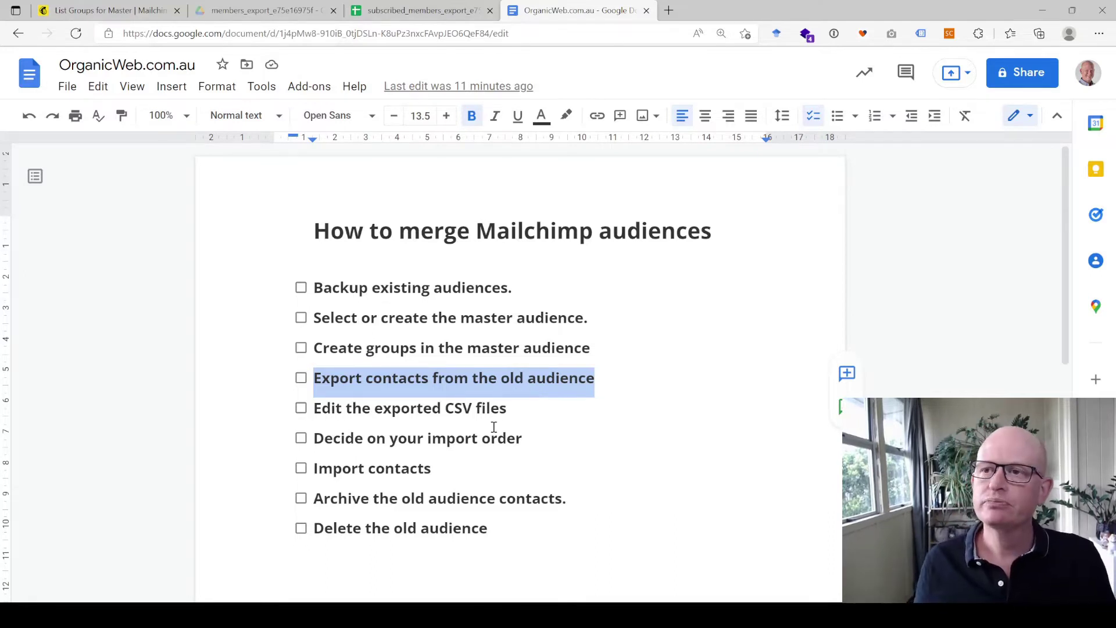
pyautogui.click(529, 416)
pyautogui.moveTo(524, 411); pyautogui.dragTo(316, 412)
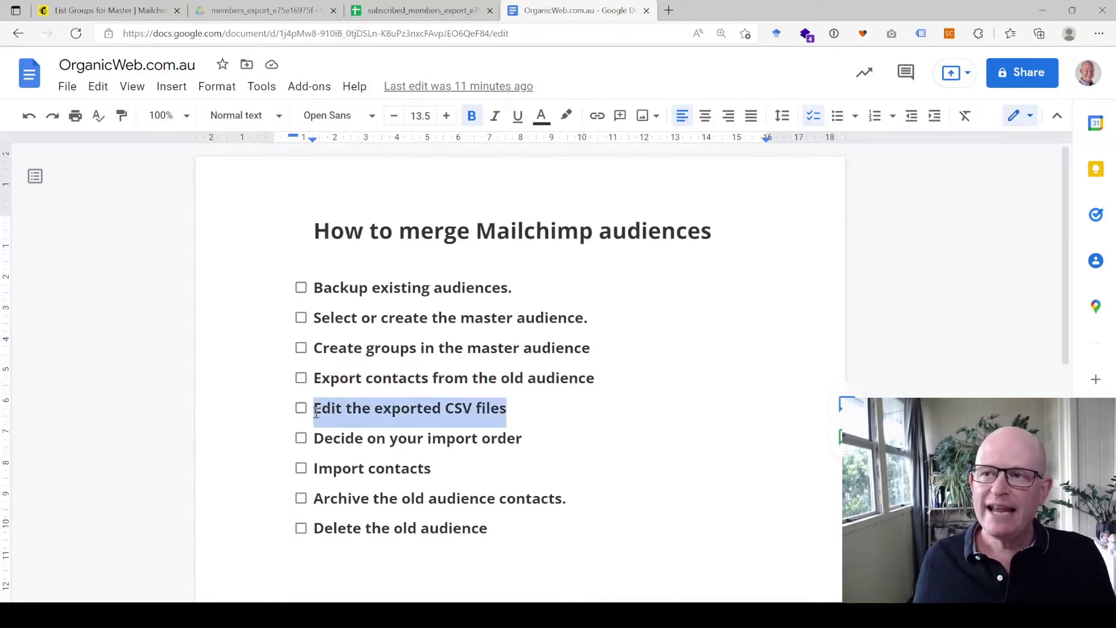
pyautogui.click(293, 13)
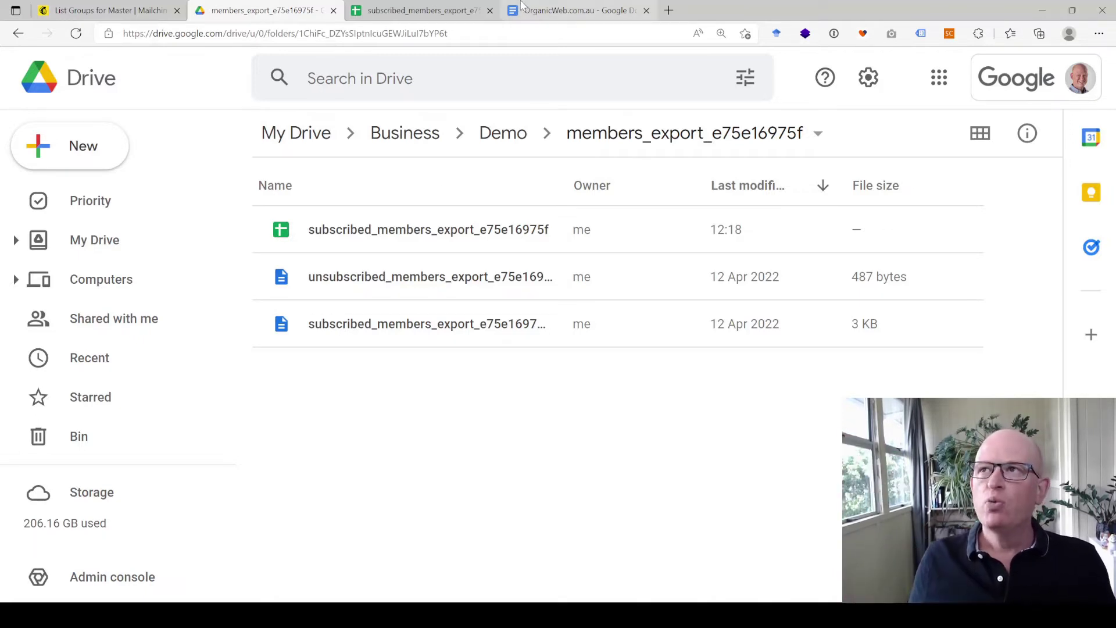
pyautogui.click(575, 10)
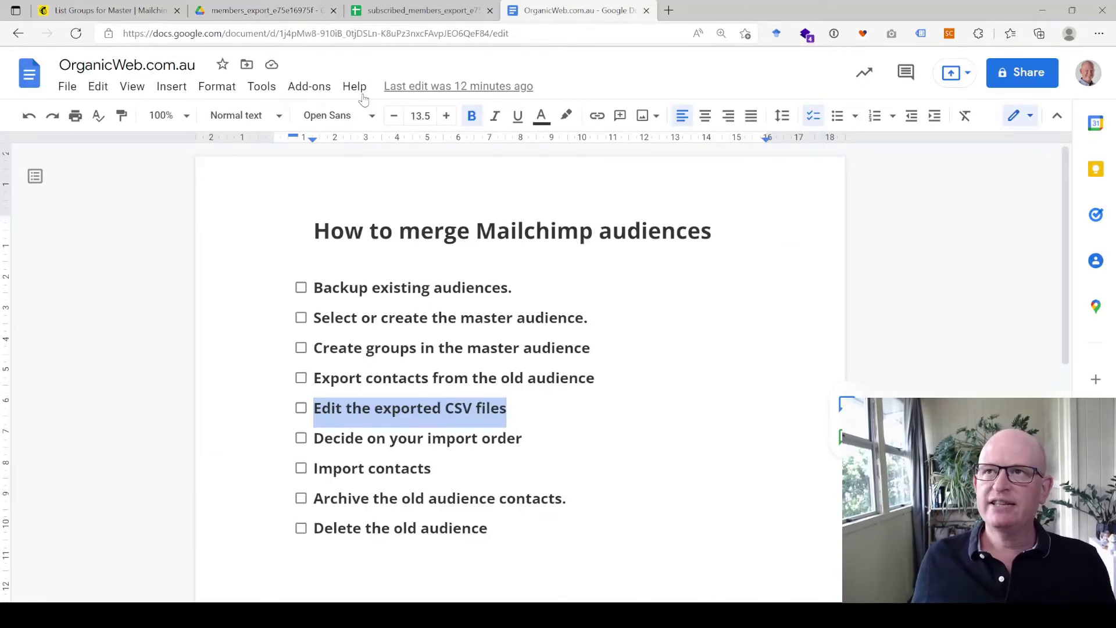
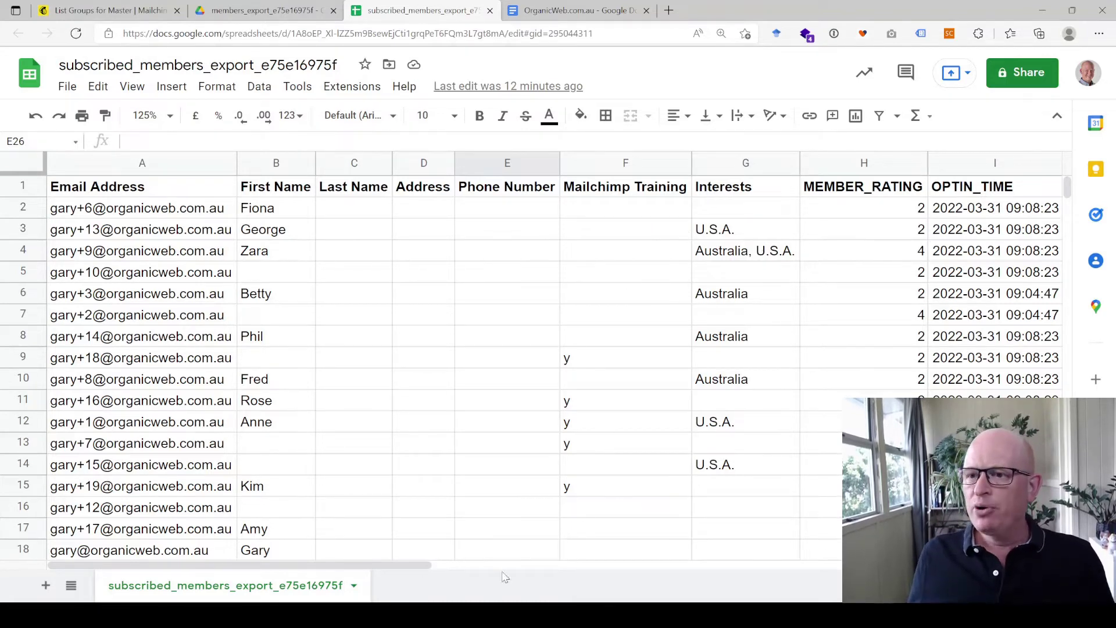
# - Delete columns H through W, MEMBER_RATING to NOTES, from the subscribed members export sheet
pyautogui.moveTo(389, 568); pyautogui.dragTo(580, 575)
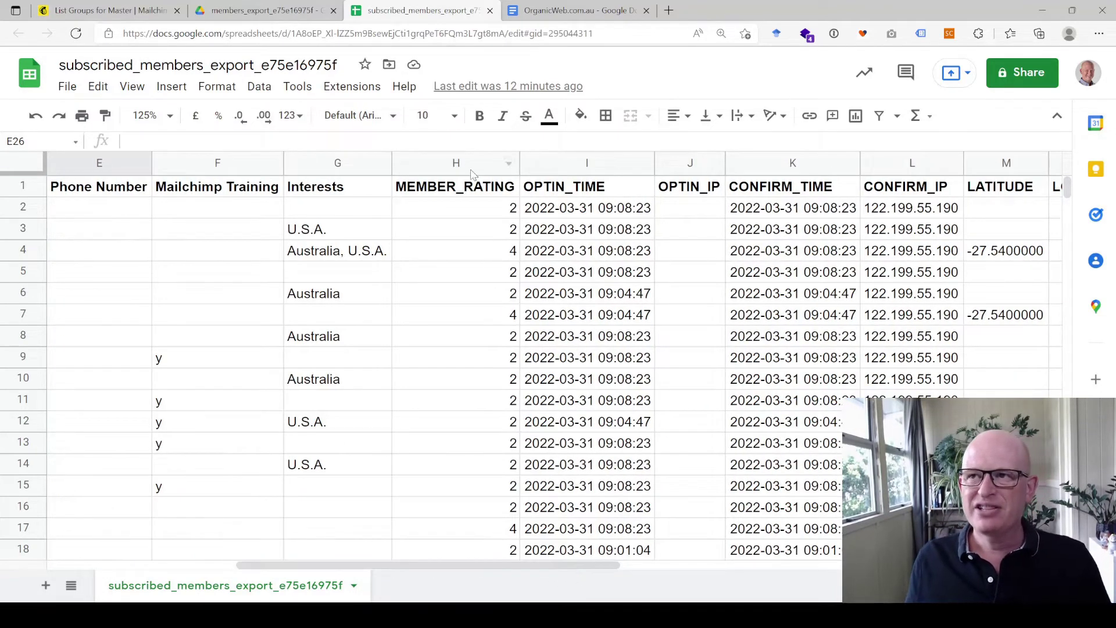
pyautogui.moveTo(472, 169); pyautogui.dragTo(803, 168)
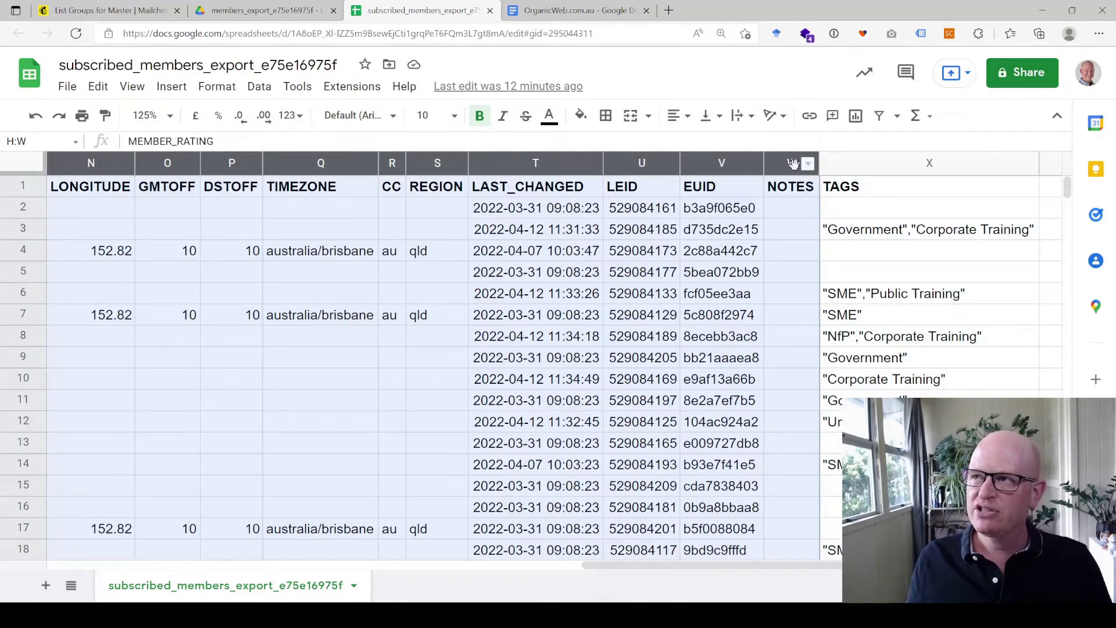
pyautogui.rightClick(786, 167)
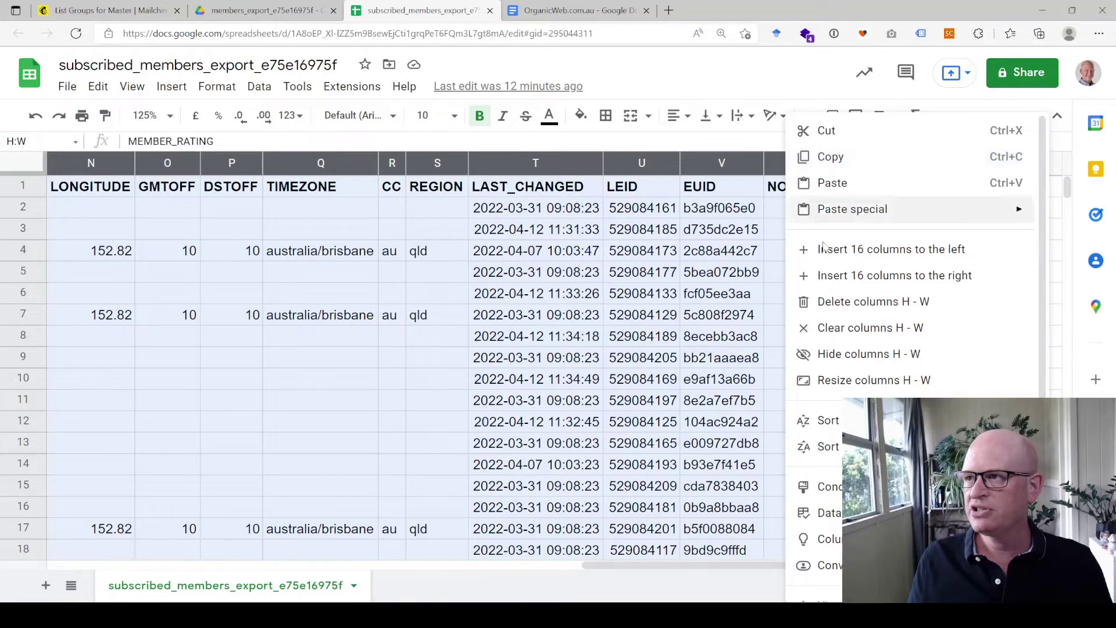
pyautogui.click(857, 302)
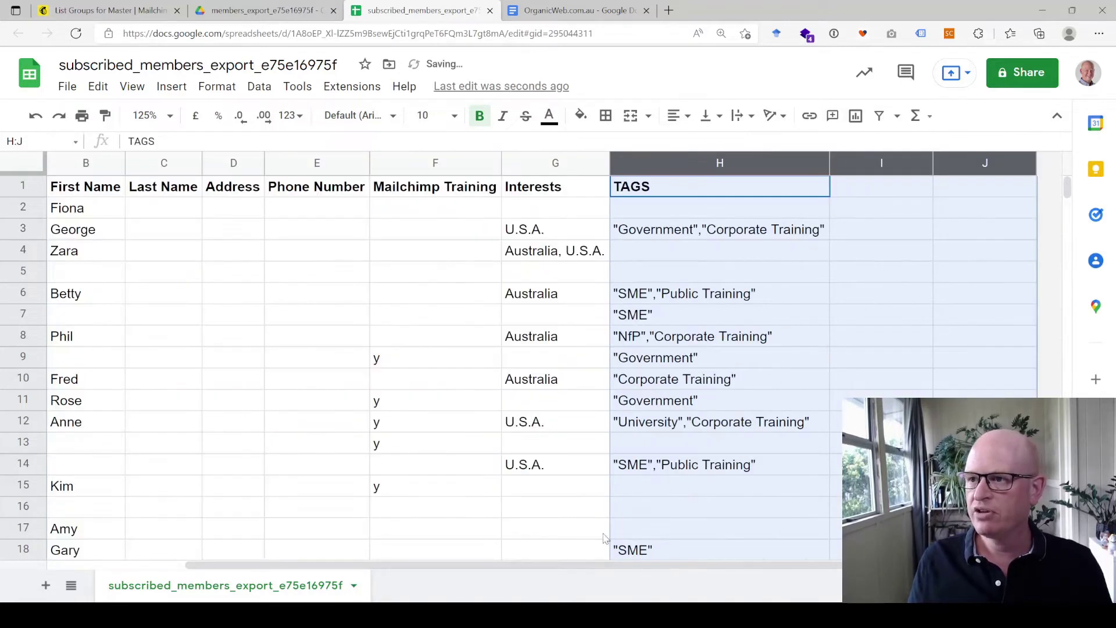
pyautogui.click(526, 529)
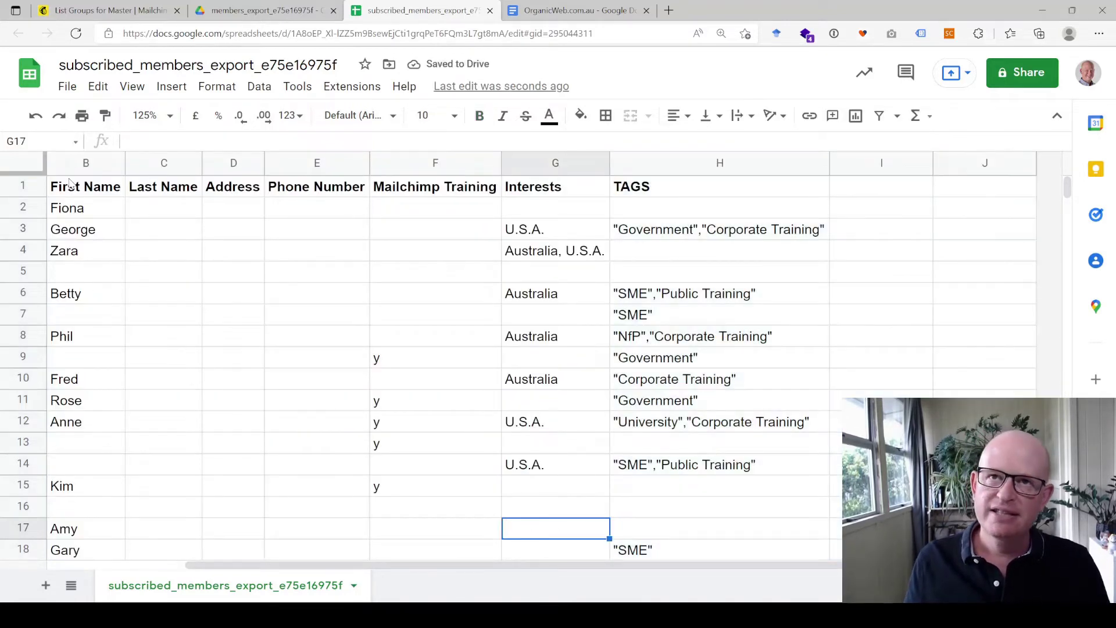
pyautogui.moveTo(687, 566); pyautogui.dragTo(558, 567)
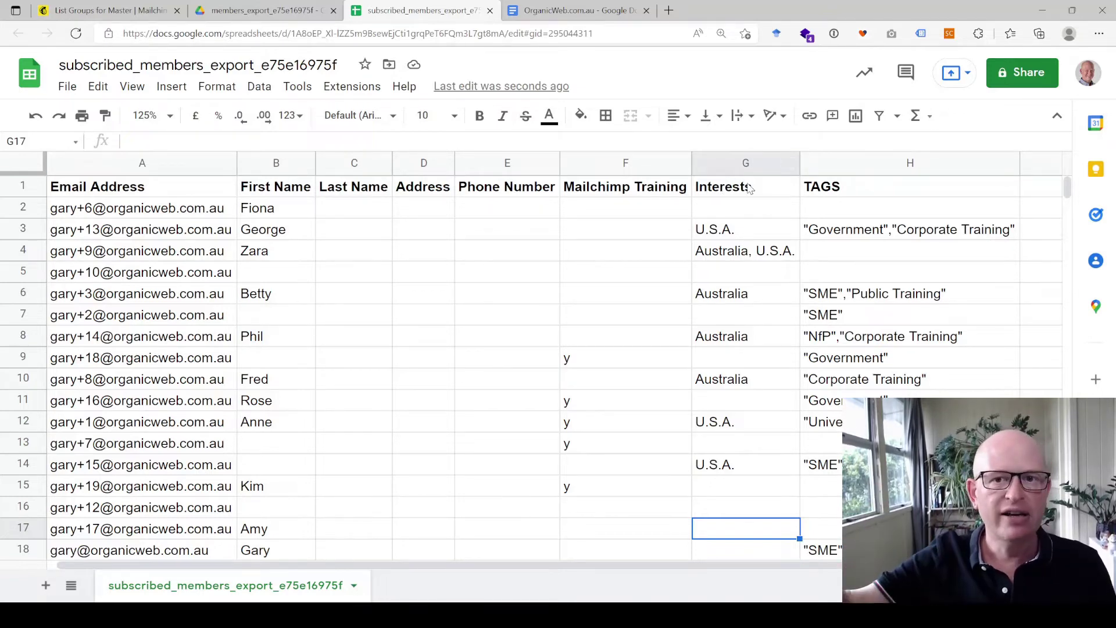
# - Review the import-order and import-contacts items of the Google Docs checklist and the exported member files in Google Drive
pyautogui.click(559, 14)
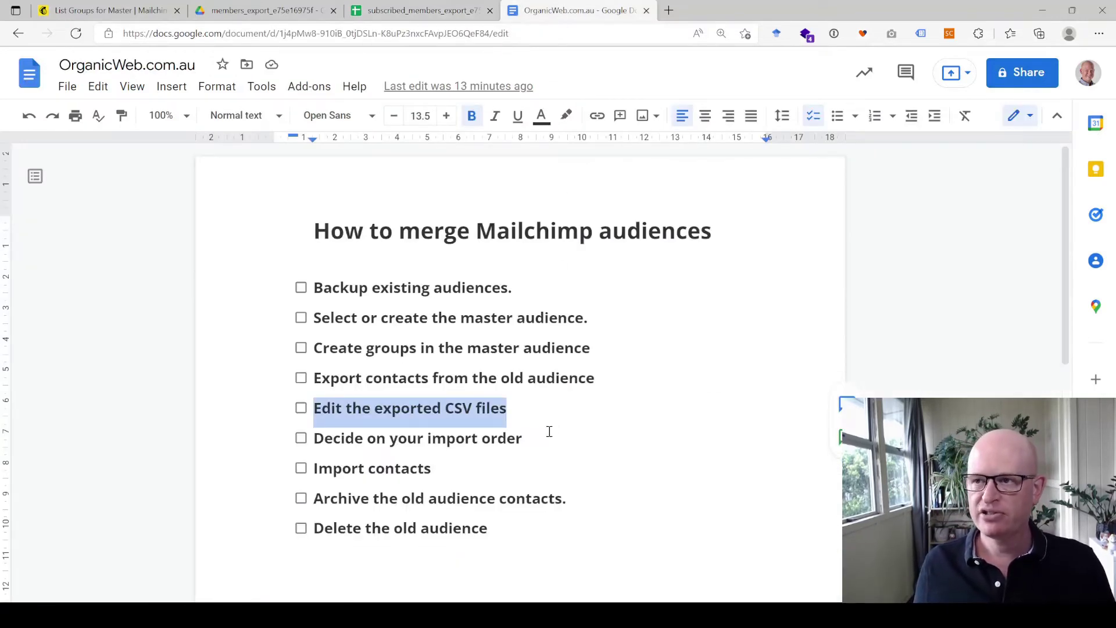
pyautogui.moveTo(546, 438); pyautogui.dragTo(314, 439)
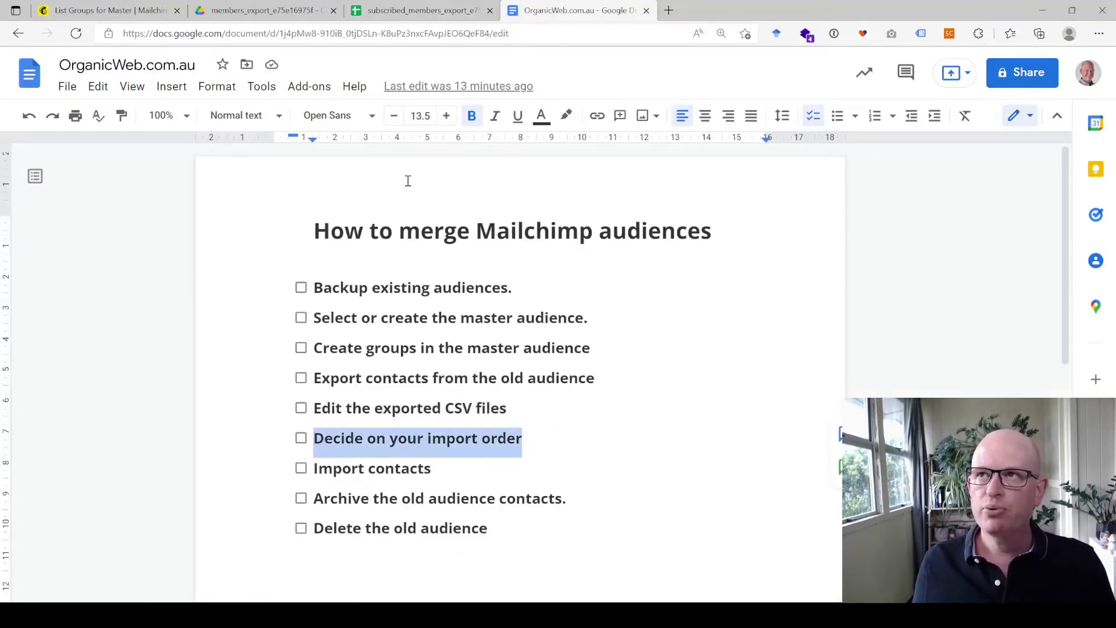
pyautogui.click(266, 8)
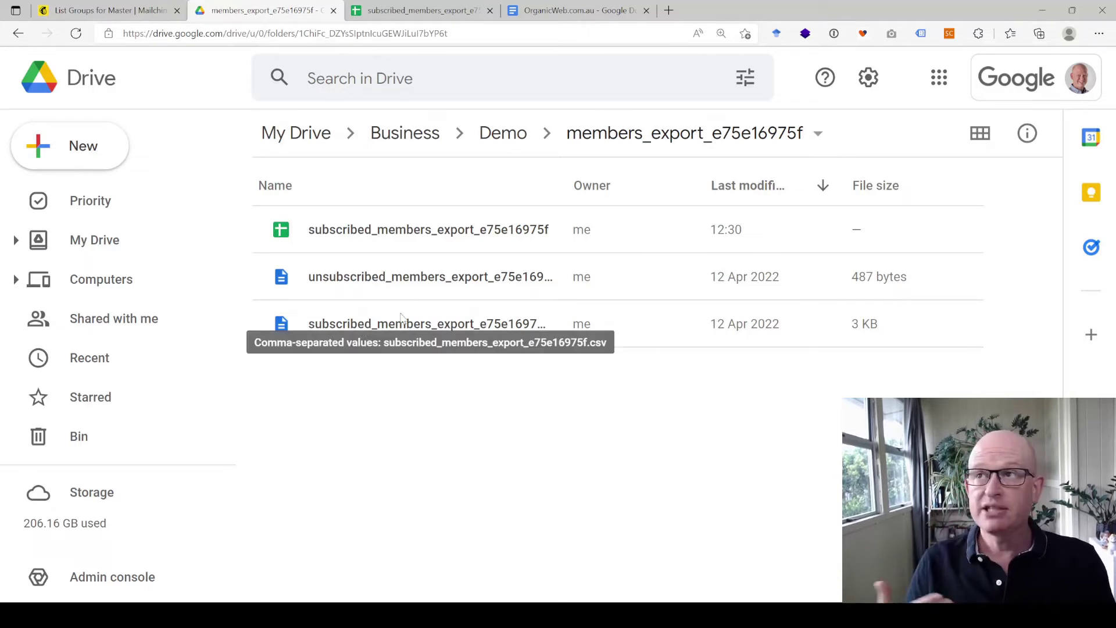
pyautogui.click(604, 12)
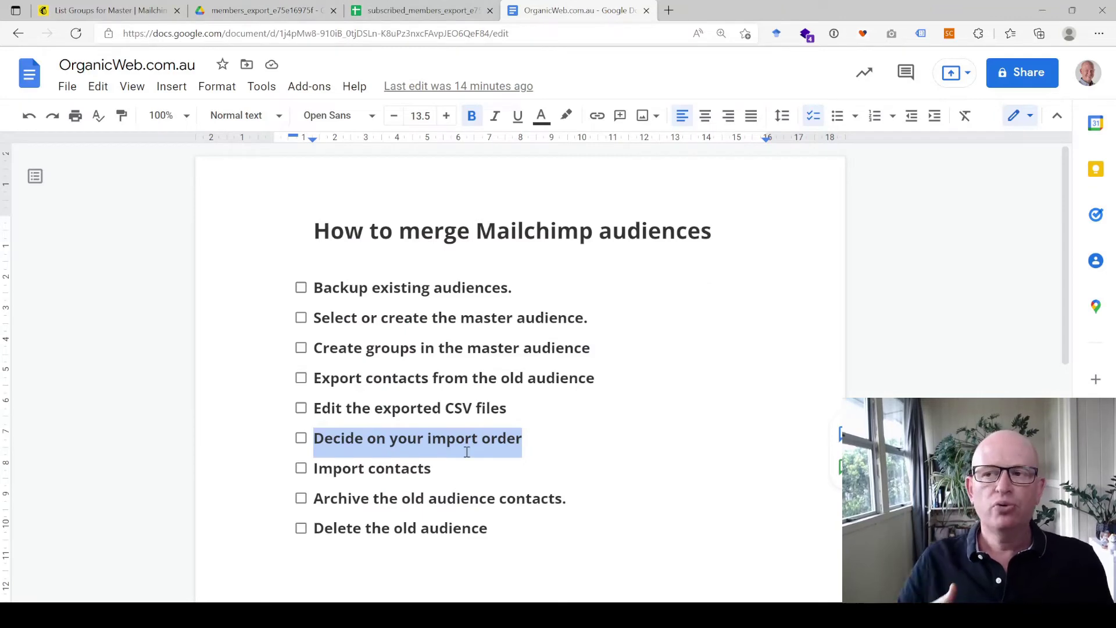
pyautogui.click(438, 470)
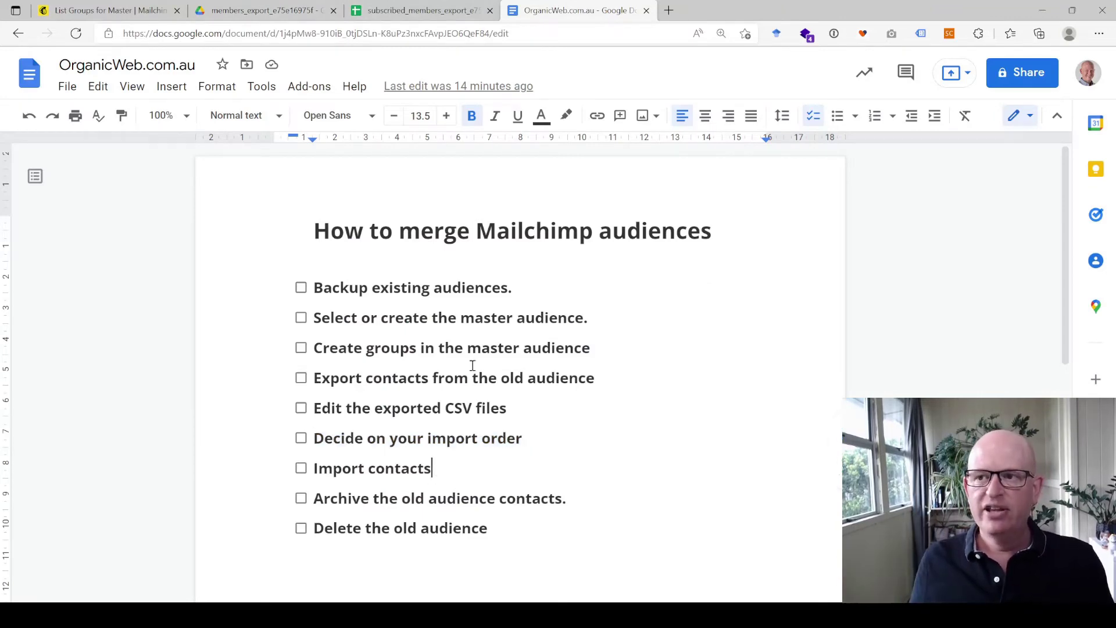
# - Switch to the subscribed members sheet in Google Sheets and copy columns A through H, Email Address to TAGS
pyautogui.click(438, 7)
pyautogui.moveTo(111, 163); pyautogui.dragTo(848, 175)
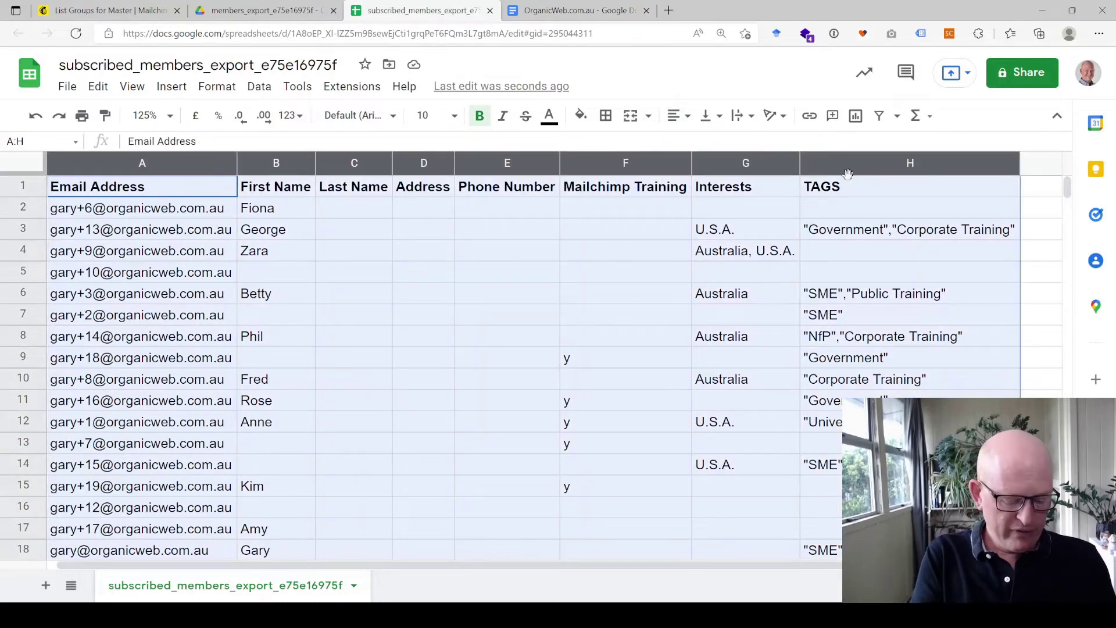
pyautogui.hotkey('ctrl', 'c')
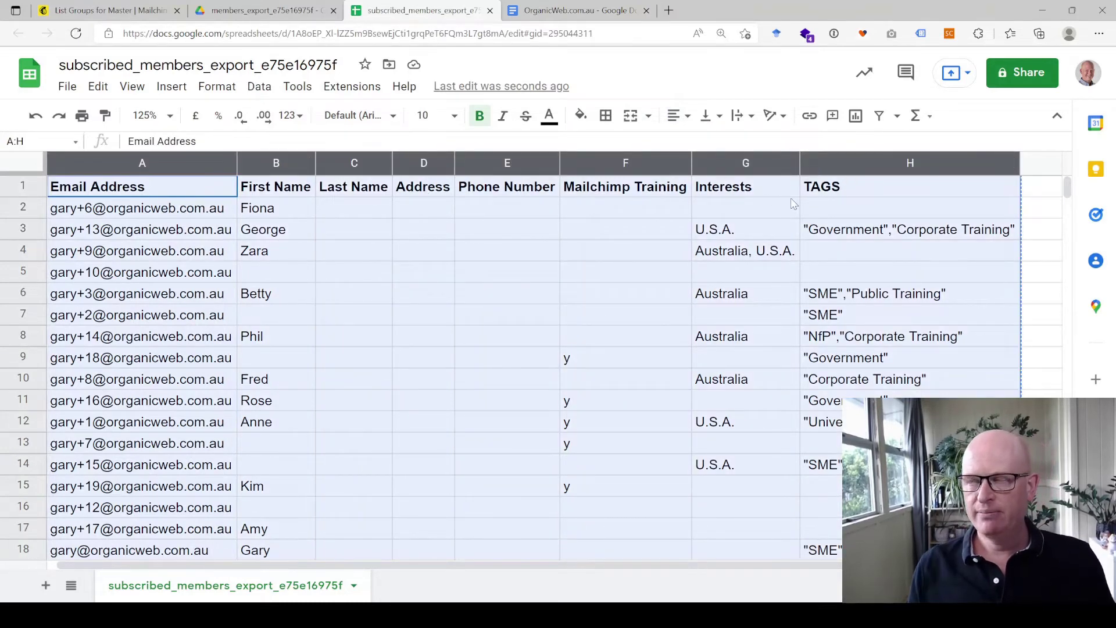
# - Switch to Mailchimp, open the Master audience from the list of all audiences and start a contact import
pyautogui.click(112, 14)
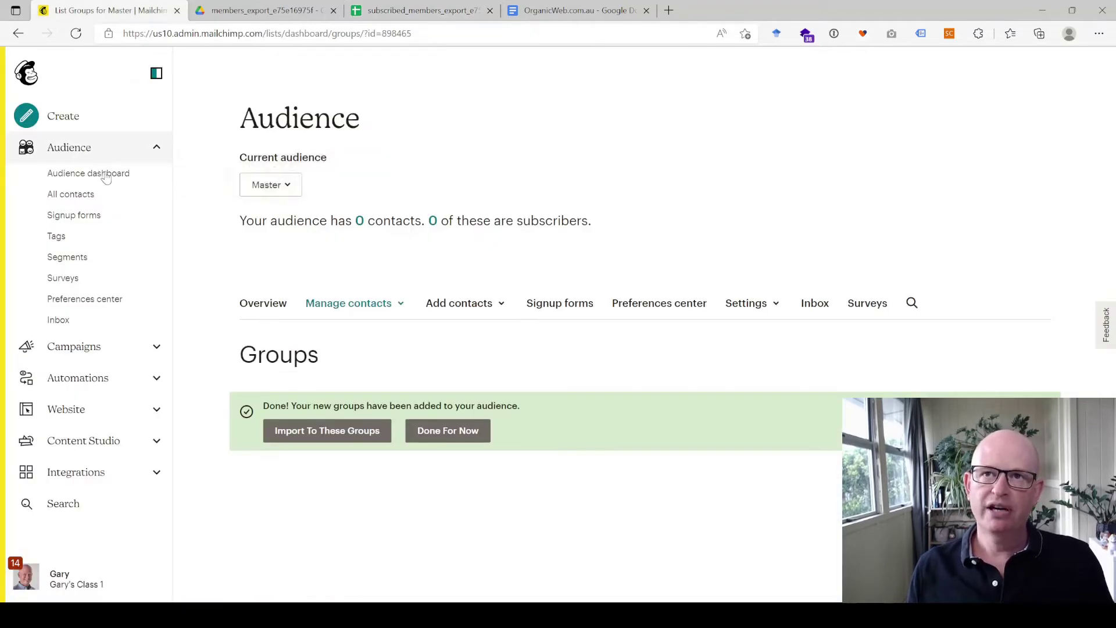
pyautogui.click(287, 185)
pyautogui.click(336, 372)
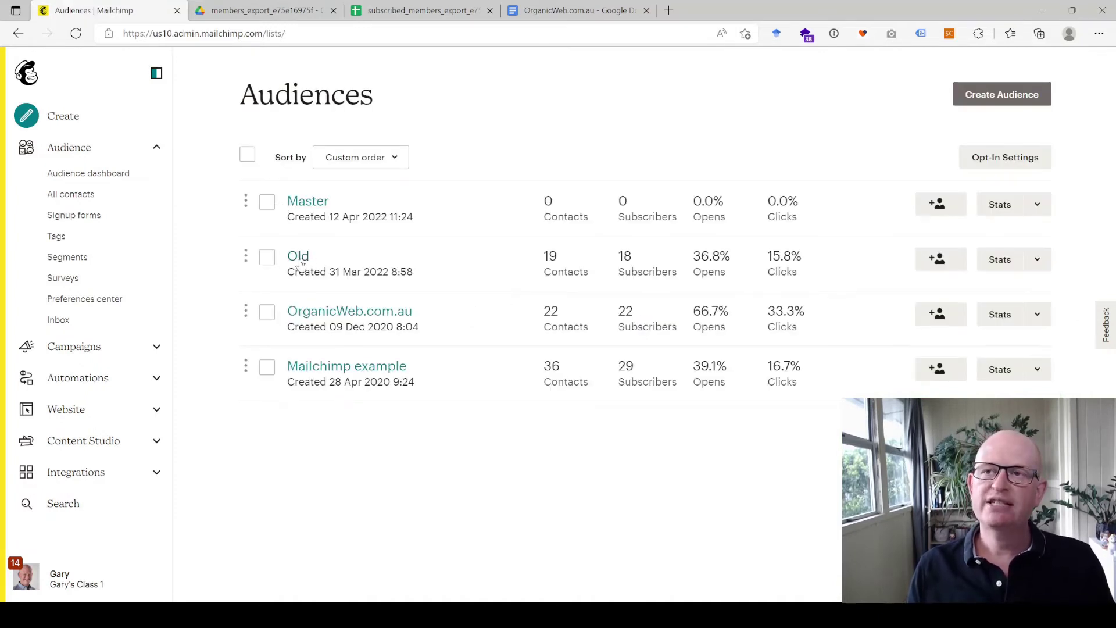
pyautogui.click(309, 202)
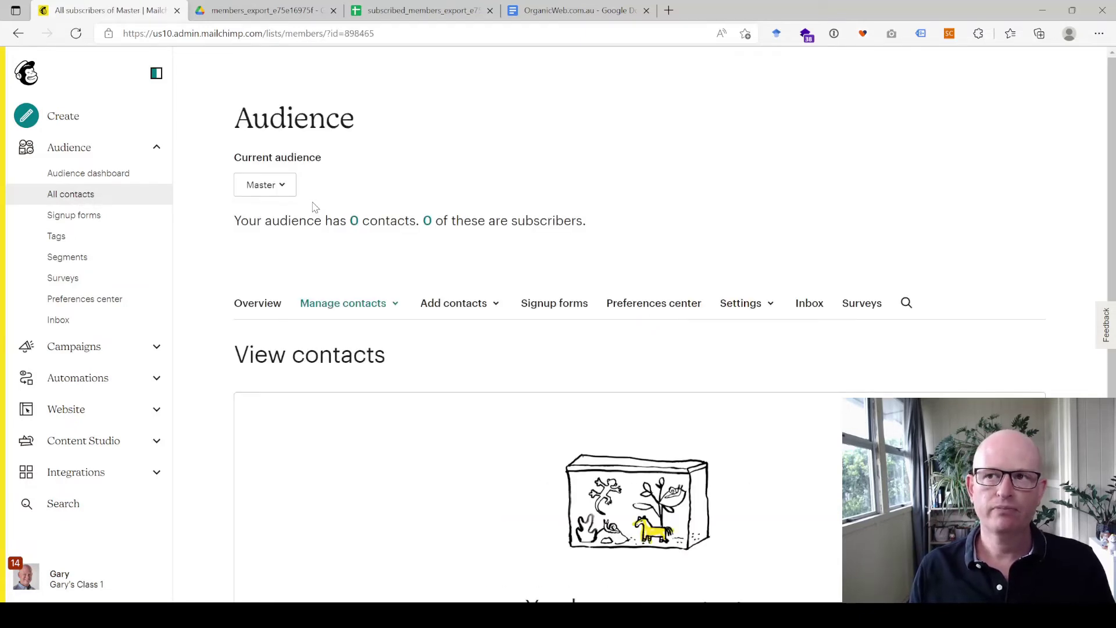
pyautogui.scroll(-1, 471, 270)
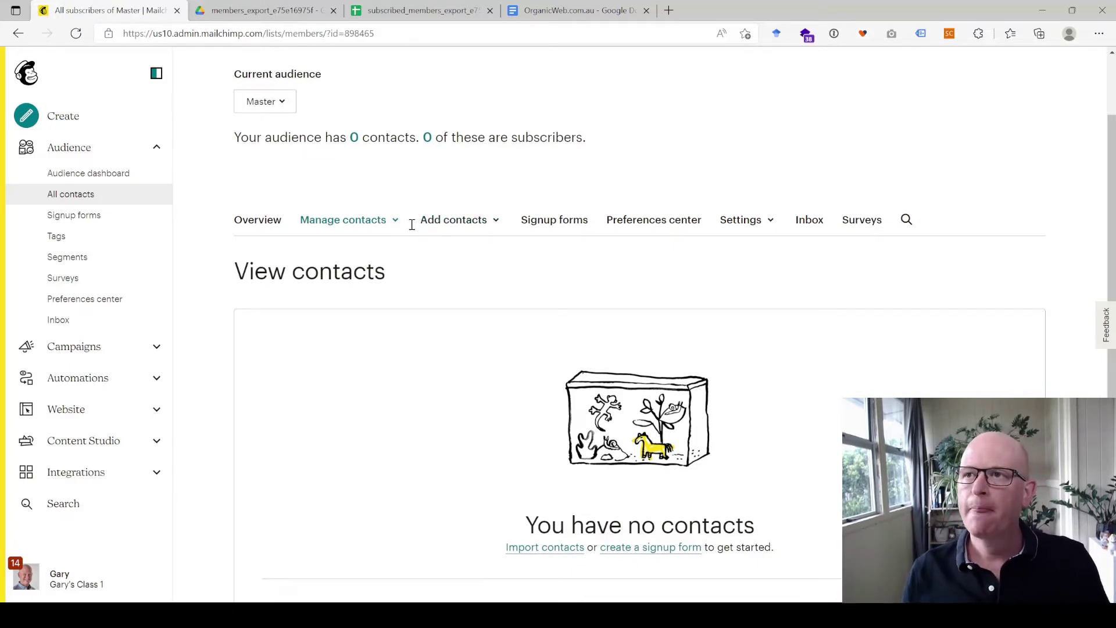
pyautogui.click(496, 223)
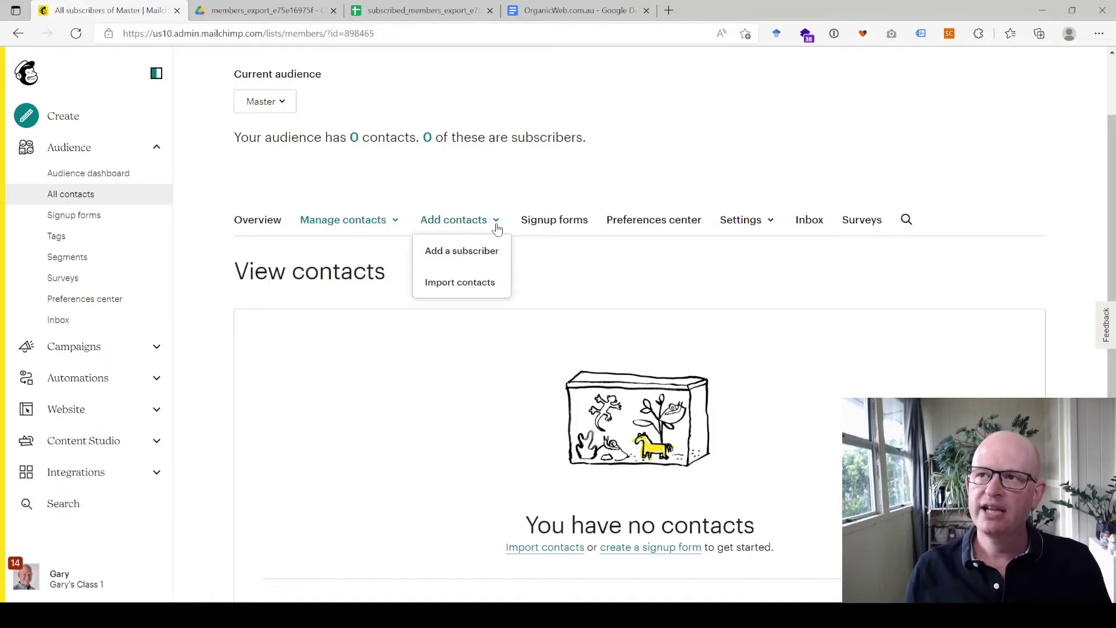
pyautogui.click(494, 284)
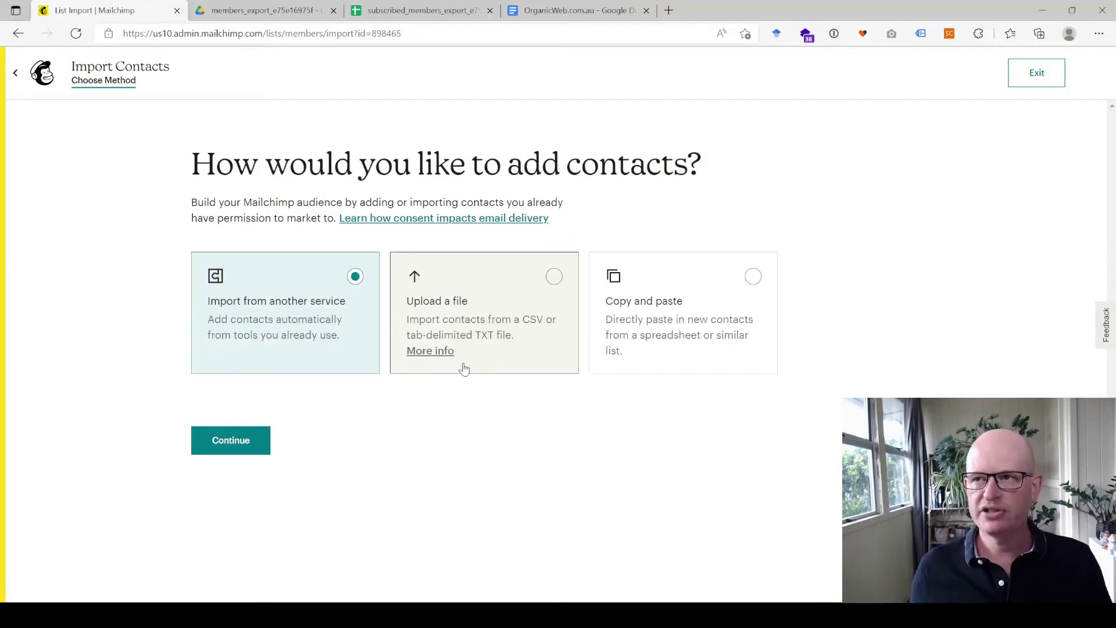
# - Choose Copy and paste as the import method and paste the copied contact columns into the contacts field
pyautogui.click(759, 283)
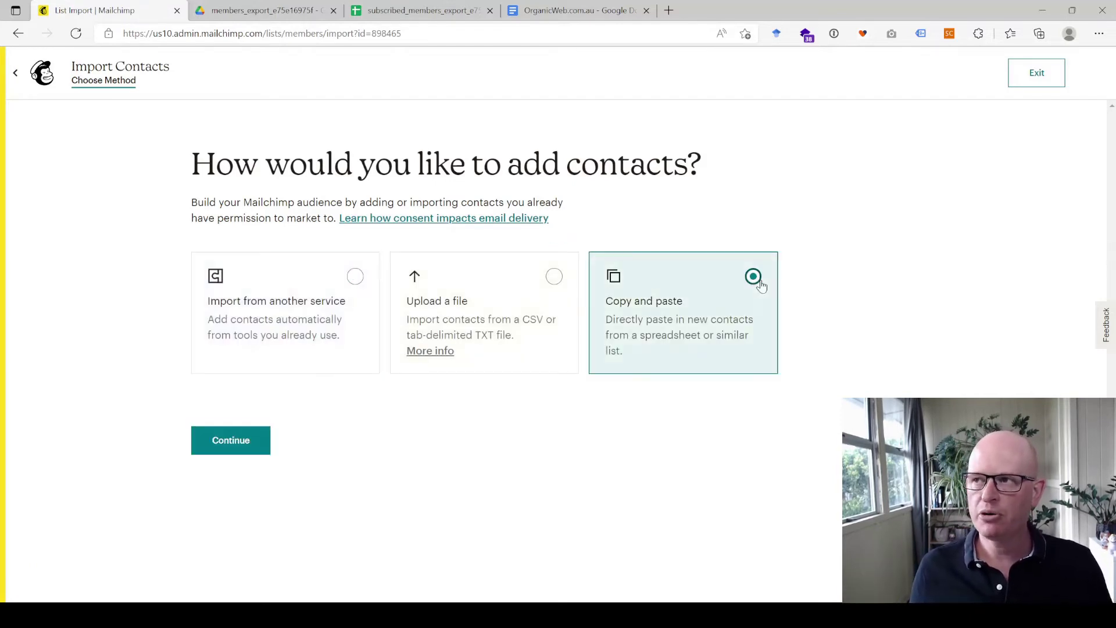
pyautogui.click(244, 444)
pyautogui.click(313, 342)
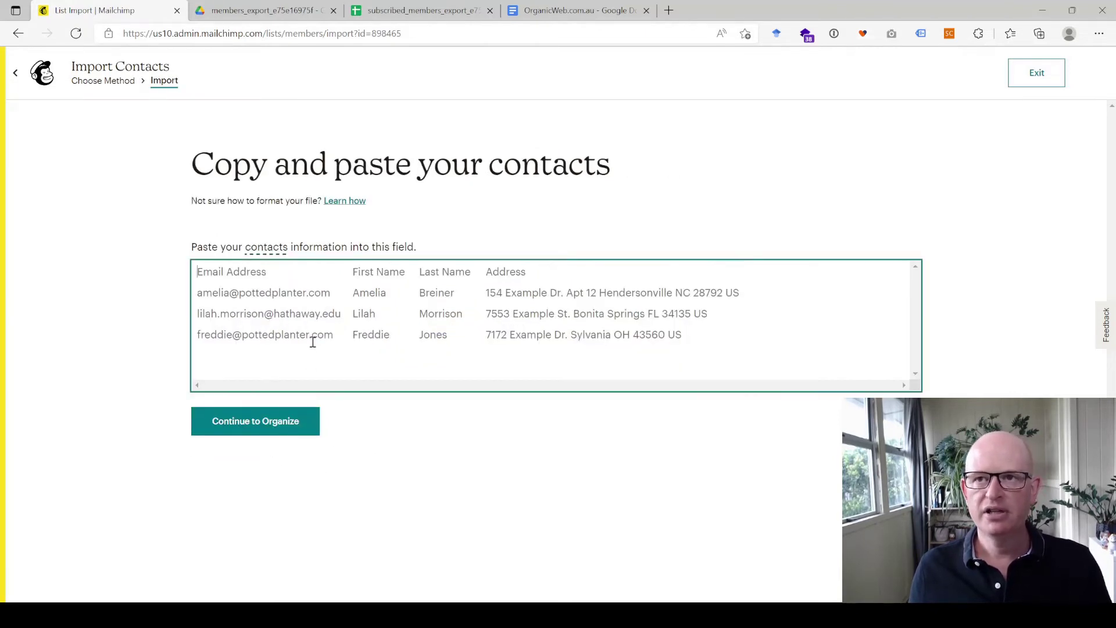
pyautogui.hotkey('ctrl', 'v')
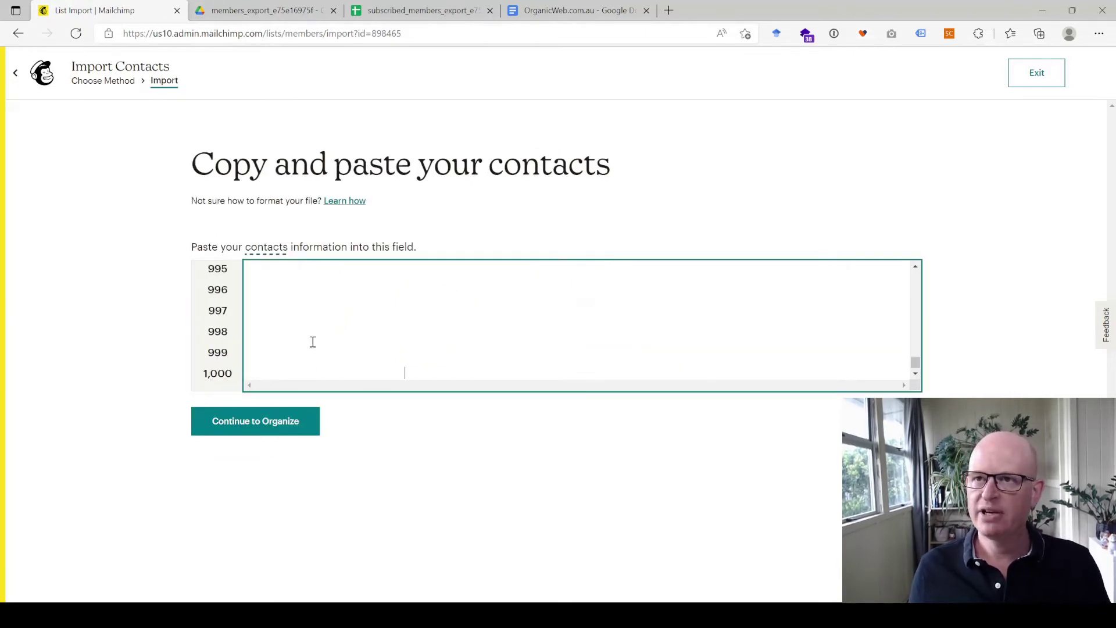
pyautogui.moveTo(915, 362); pyautogui.dragTo(923, 274)
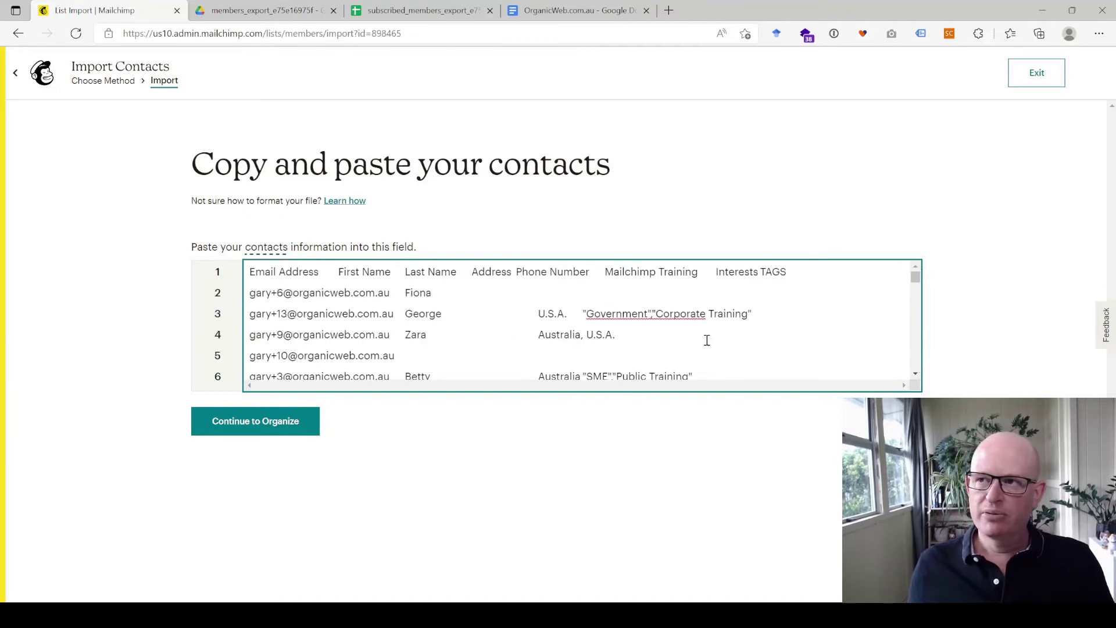
# - Proceed to organizing the contacts, keep the Master audience and Subscribed status, and enable updating any existing contacts
pyautogui.click(253, 423)
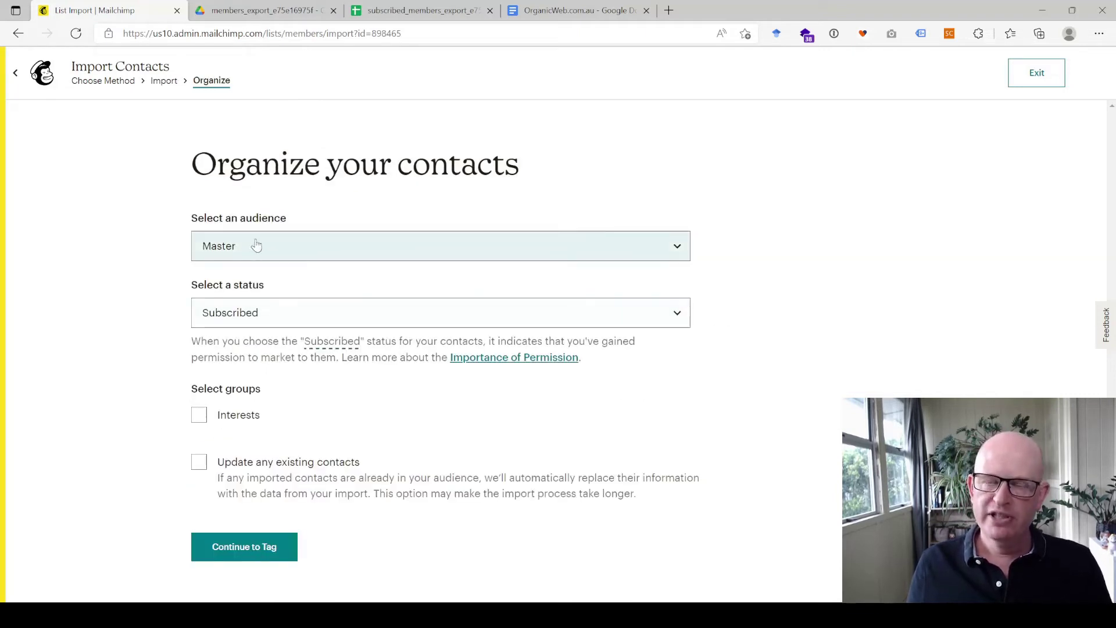
pyautogui.click(272, 314)
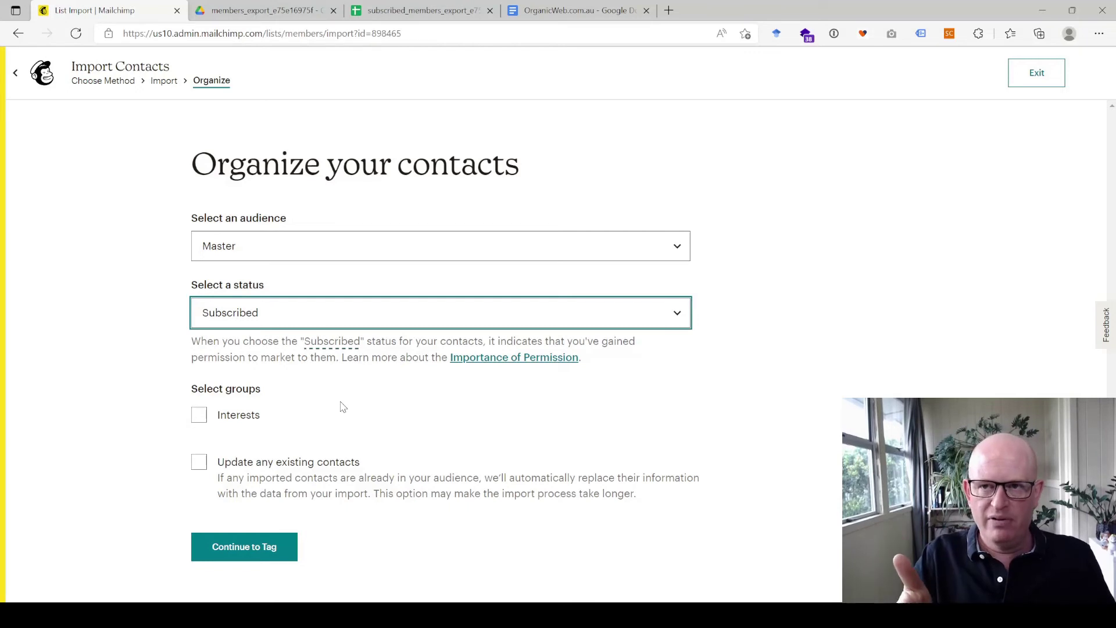
pyautogui.click(199, 463)
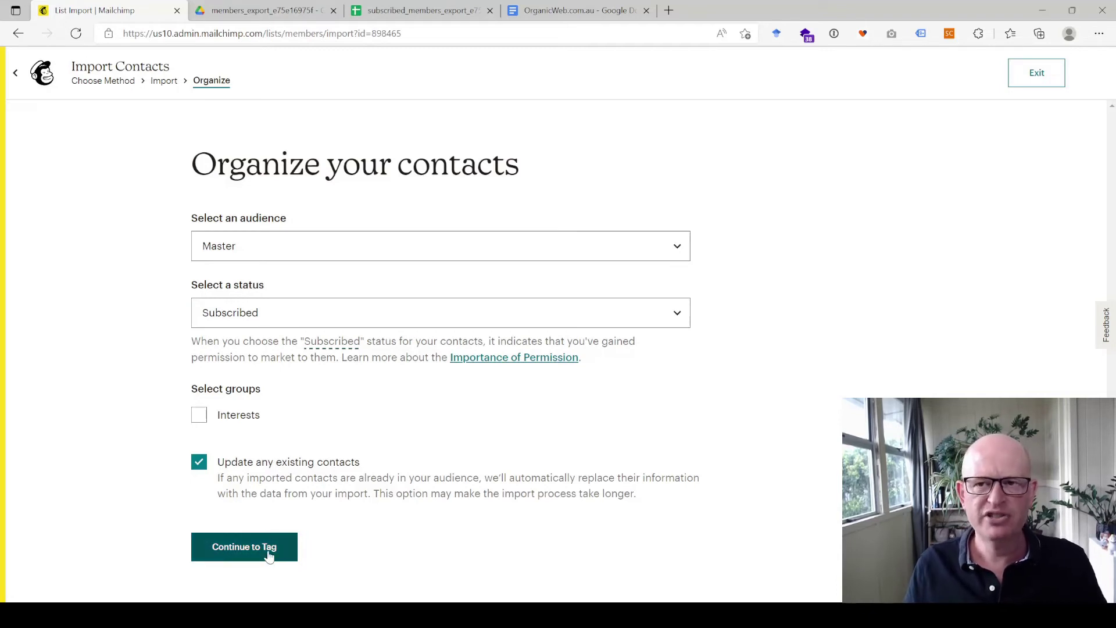
pyautogui.click(199, 416)
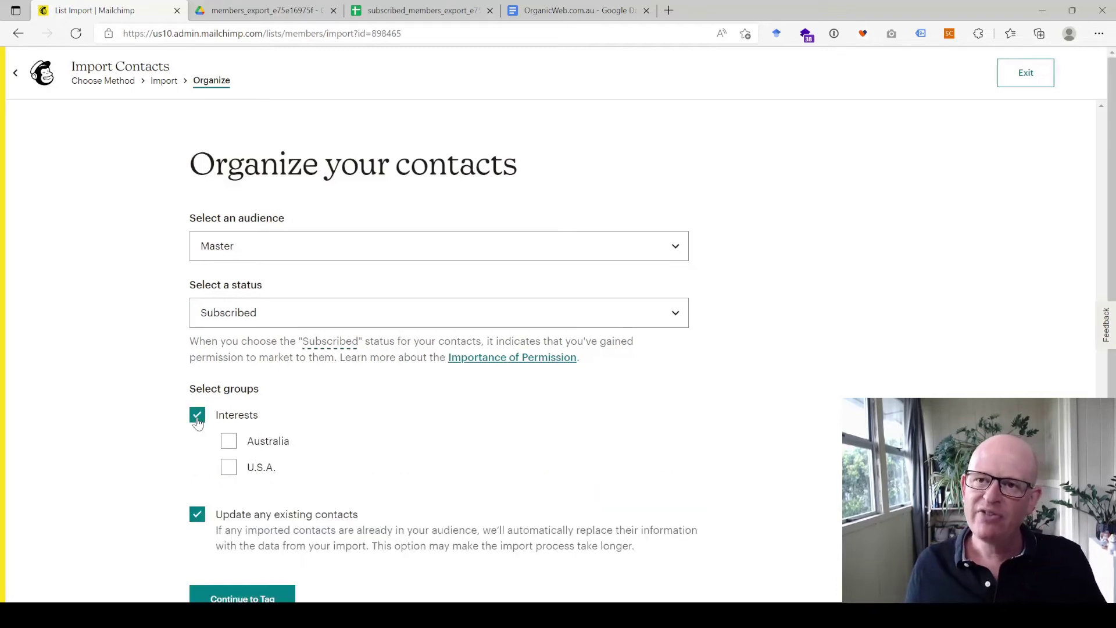
pyautogui.click(230, 443)
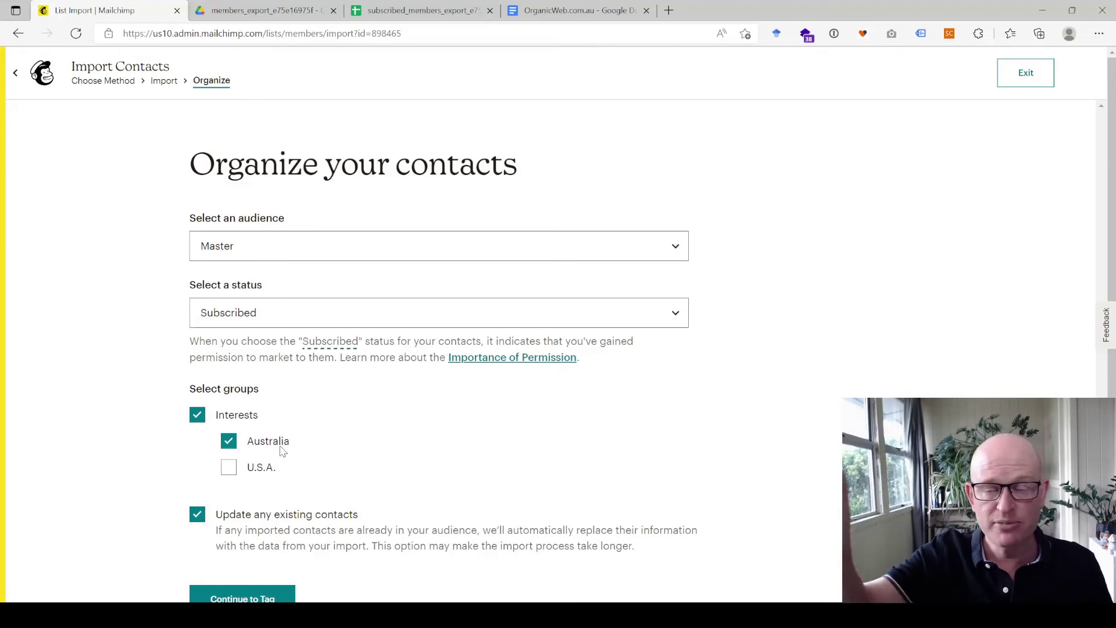
pyautogui.click(197, 415)
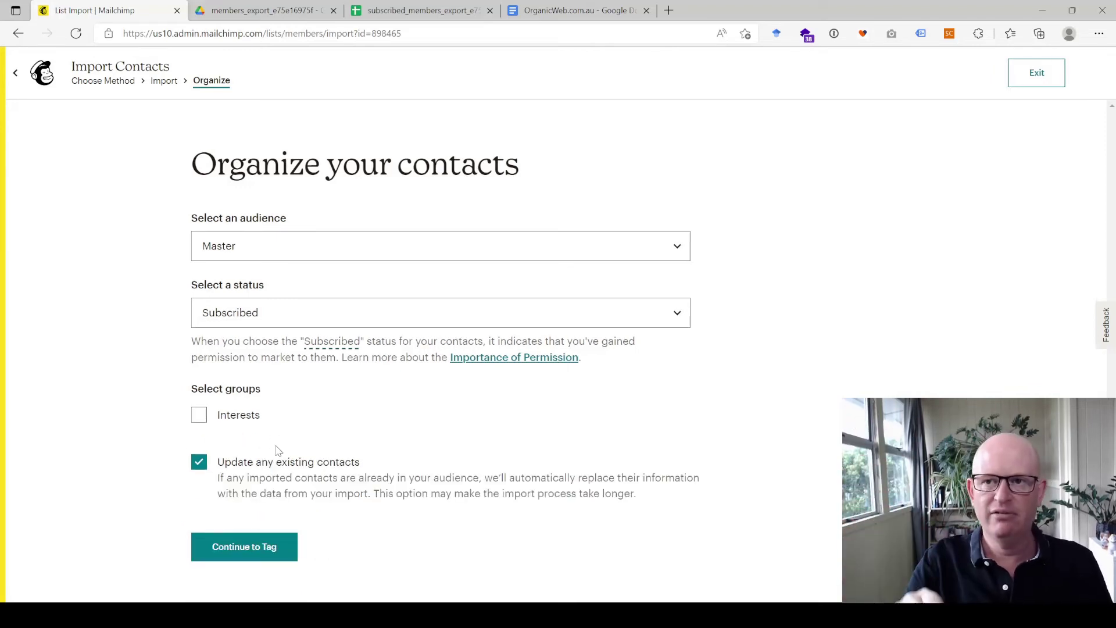
# - Consult the sheet's TAGS column, pass the tagging stage without adding any tag, and go through the import's column matches
pyautogui.click(257, 545)
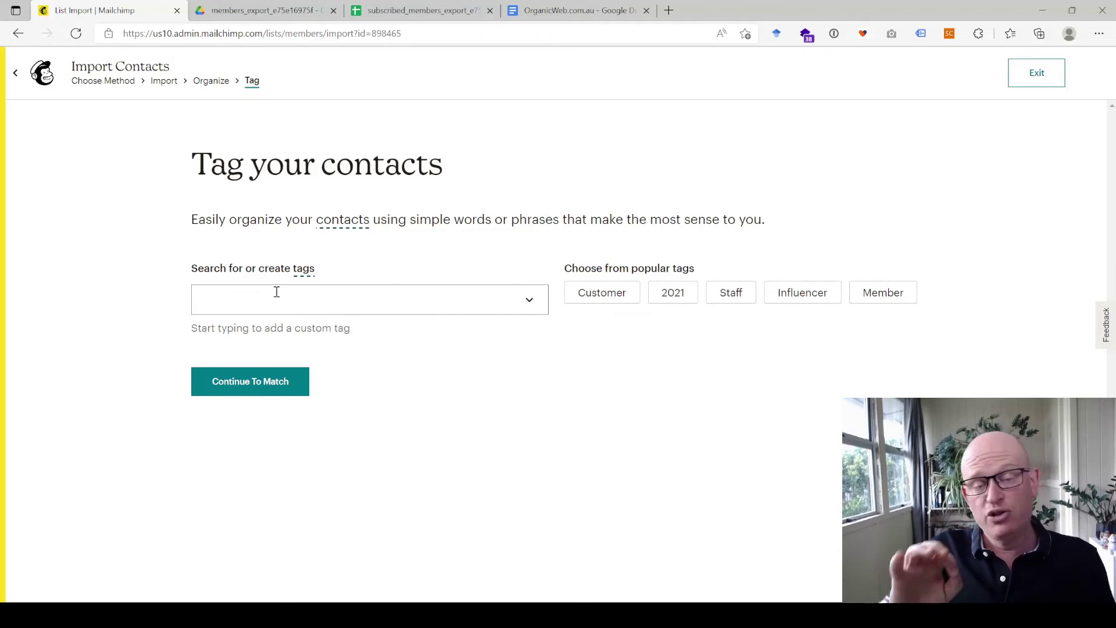
pyautogui.click(387, 12)
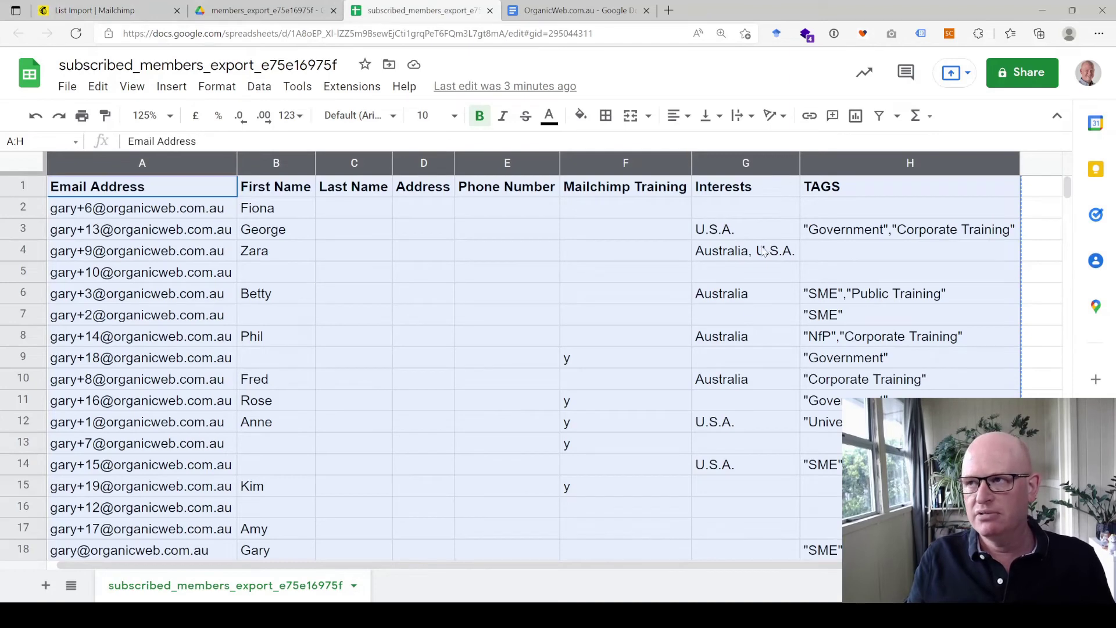
pyautogui.click(832, 253)
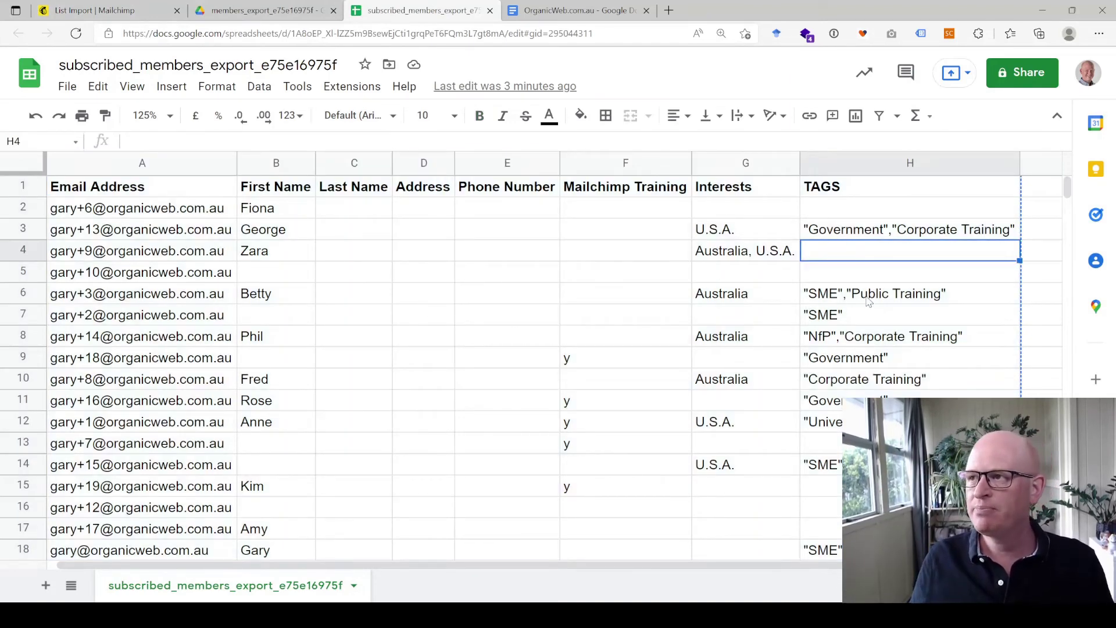
pyautogui.click(118, 17)
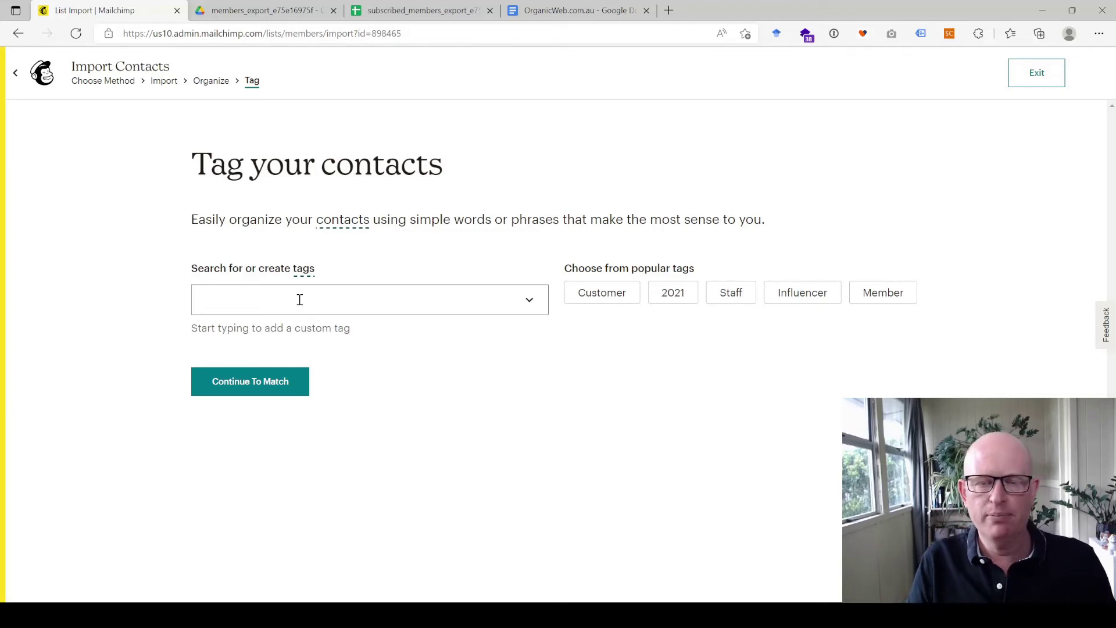
pyautogui.click(273, 393)
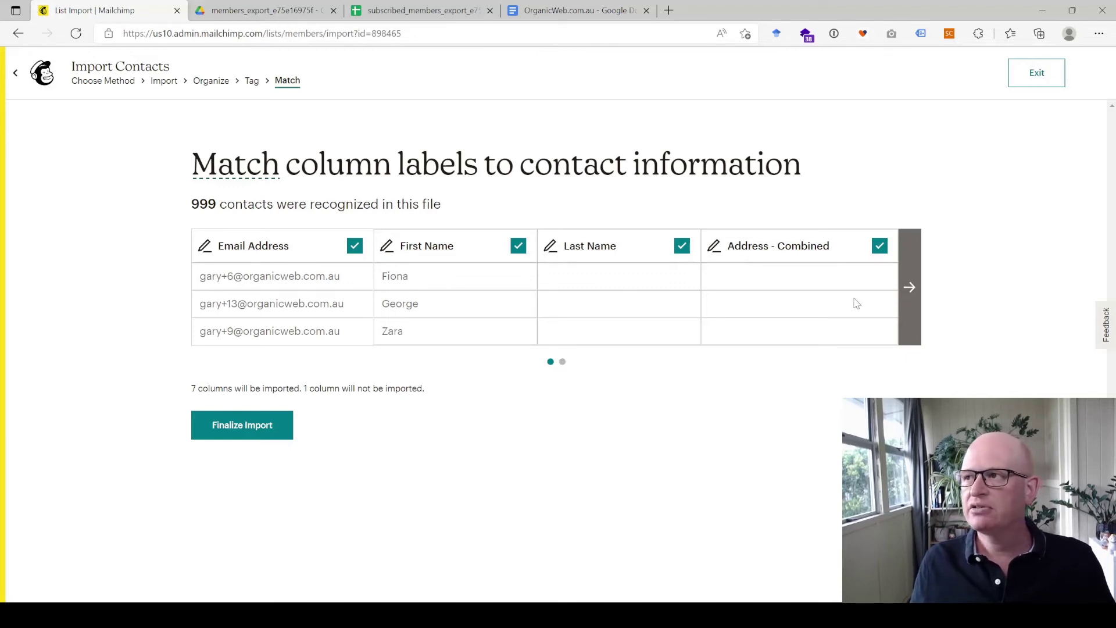
pyautogui.click(910, 287)
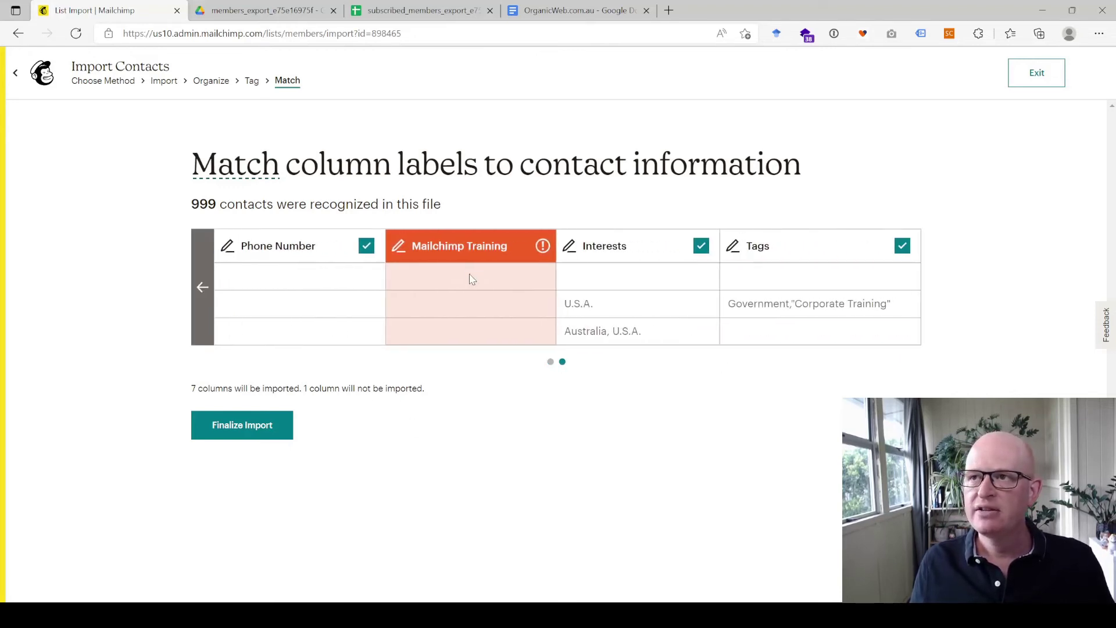
# - Resolve the unmatched Mailchimp Training column by creating a new text field labelled Mailchimp Training for it
pyautogui.moveTo(461, 250)
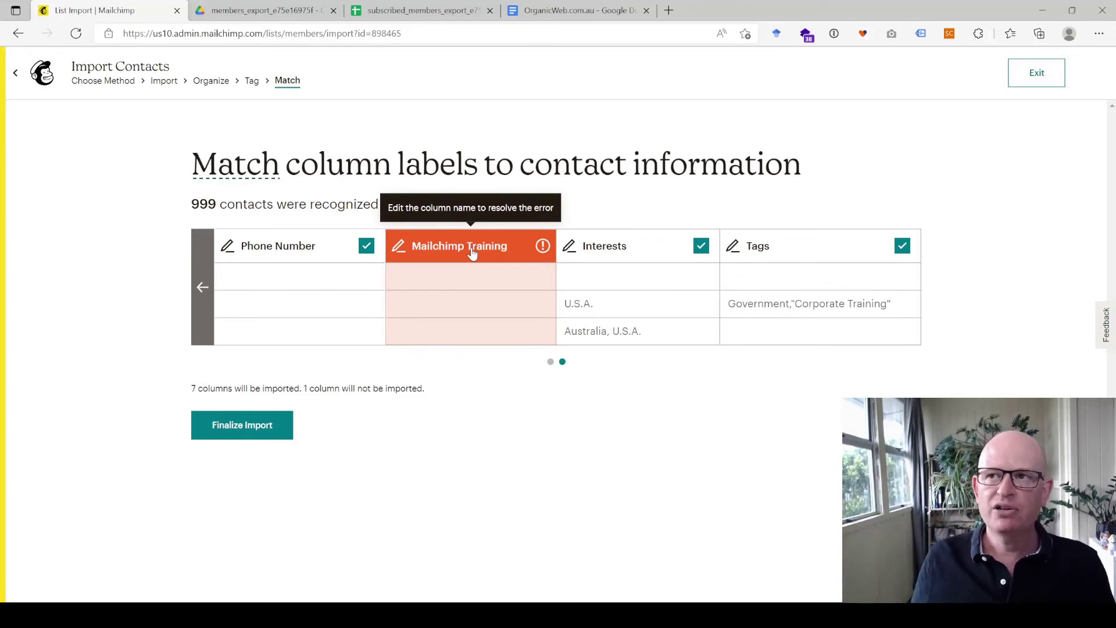
pyautogui.click(442, 247)
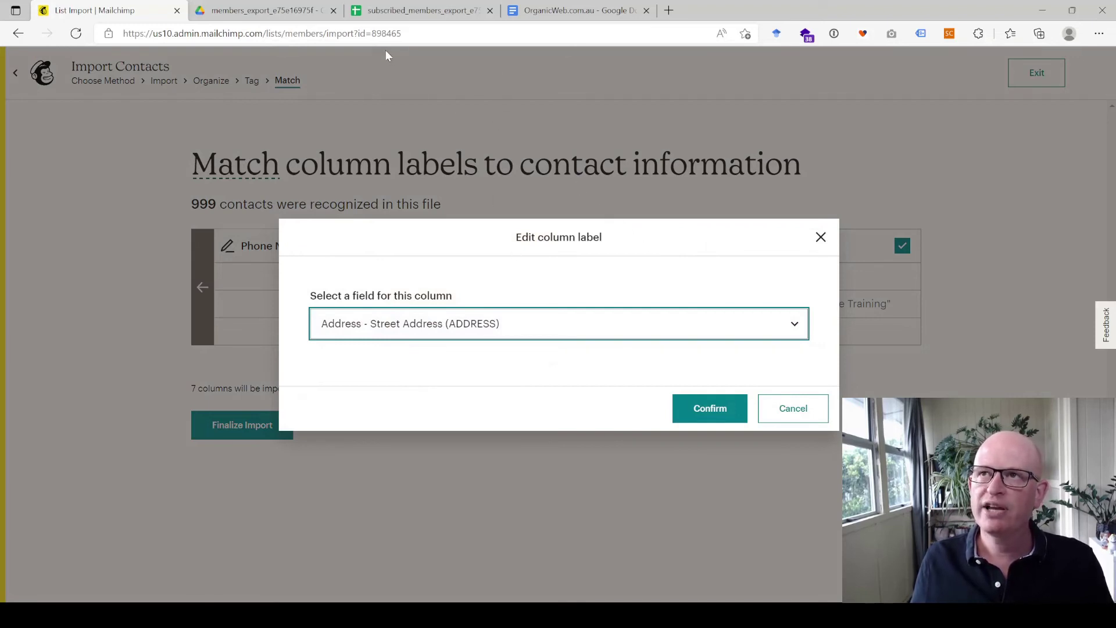
pyautogui.press('Up')
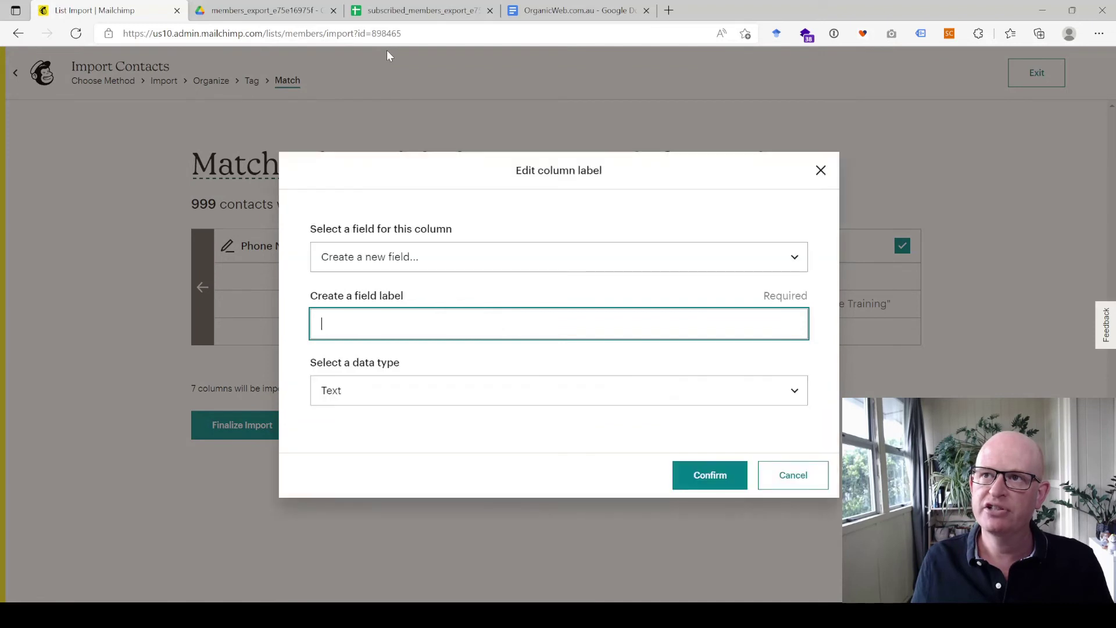
pyautogui.write('Mail')
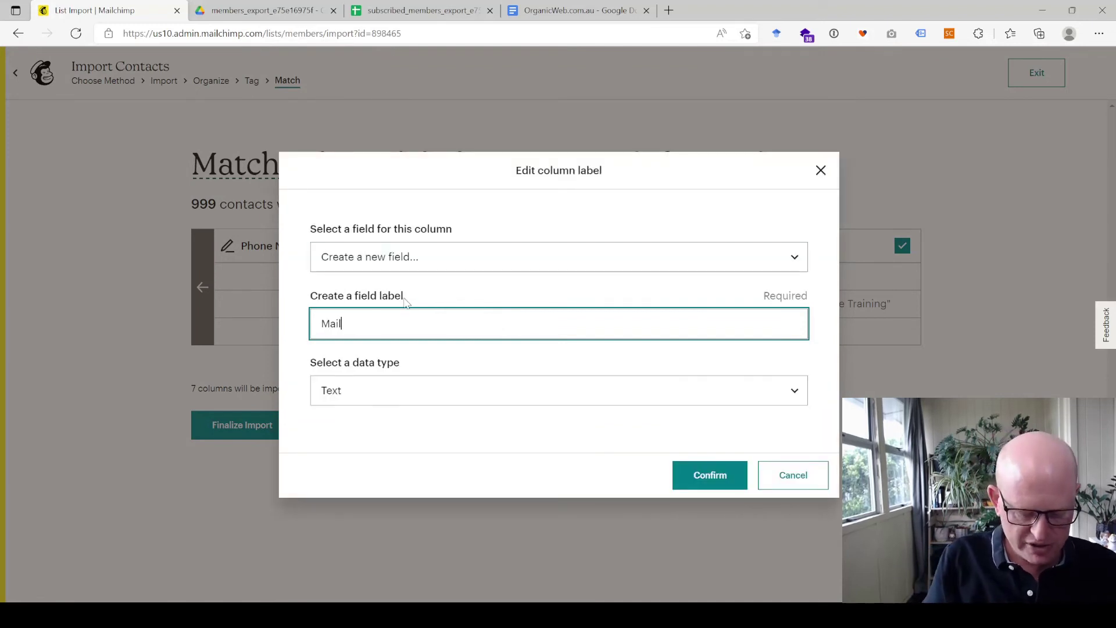
pyautogui.write('chimp Training')
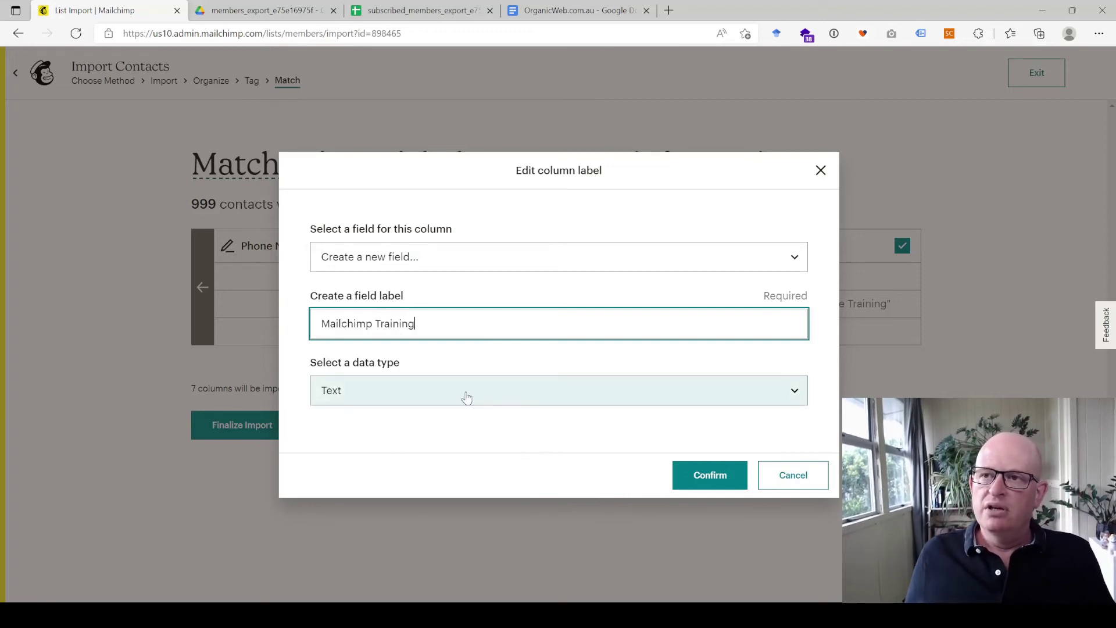
pyautogui.click(713, 477)
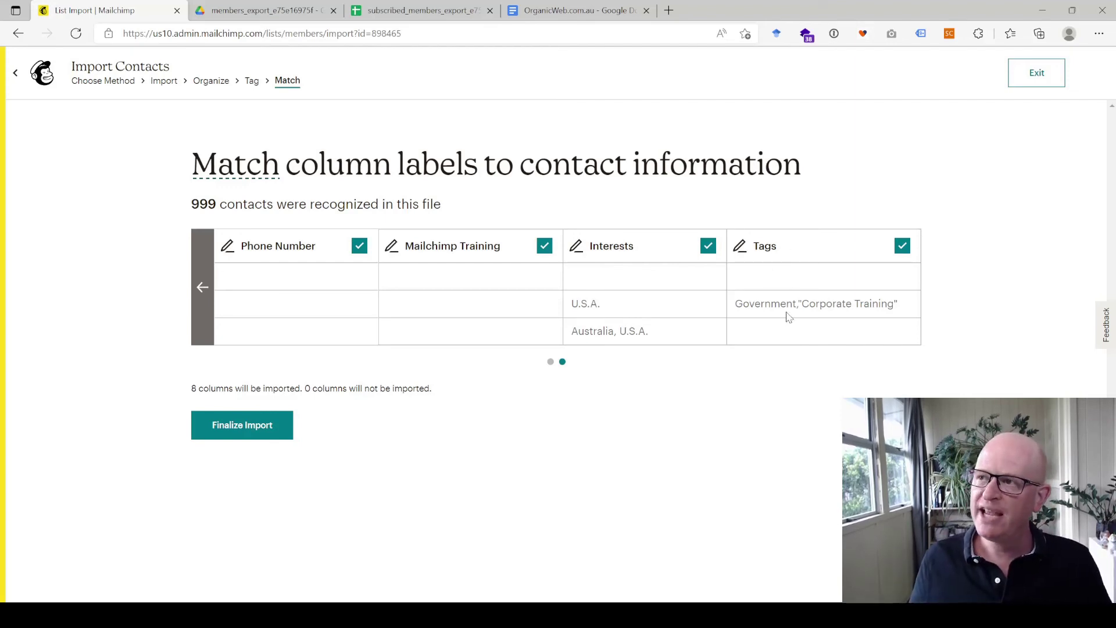
# - Finalize the column matching, complete the import into the Master audience and exit to its contact list
pyautogui.click(261, 427)
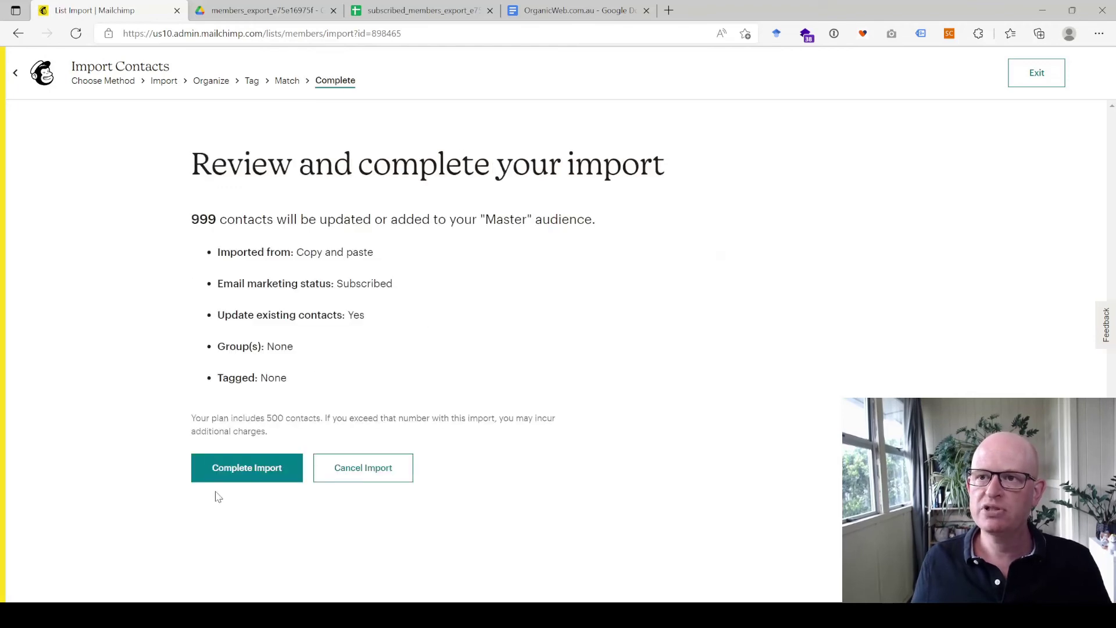
pyautogui.click(241, 472)
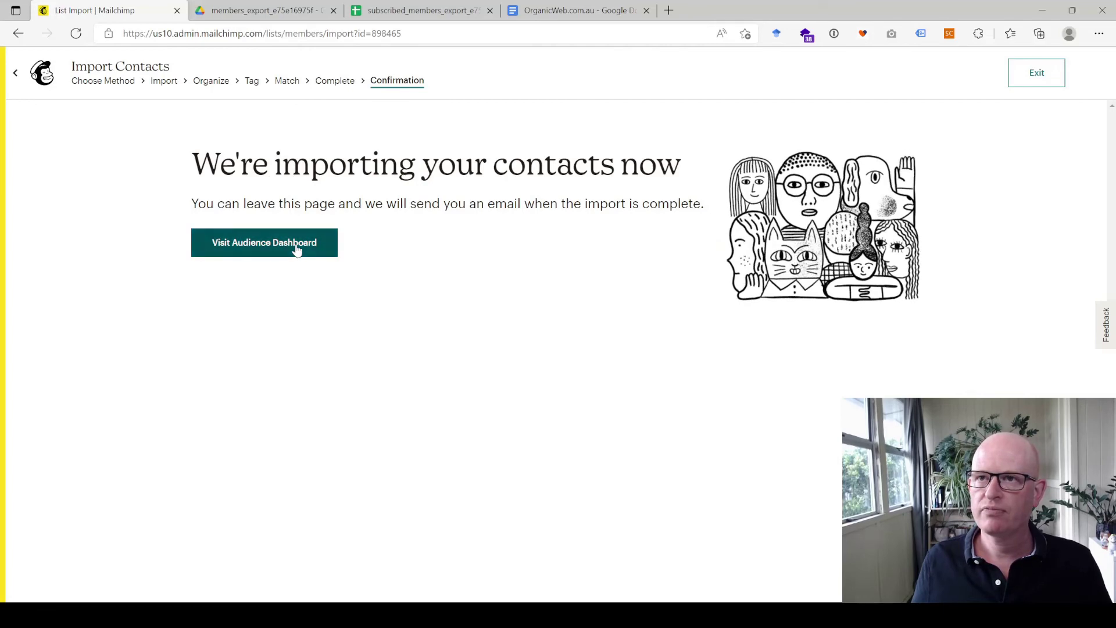
pyautogui.click(1021, 81)
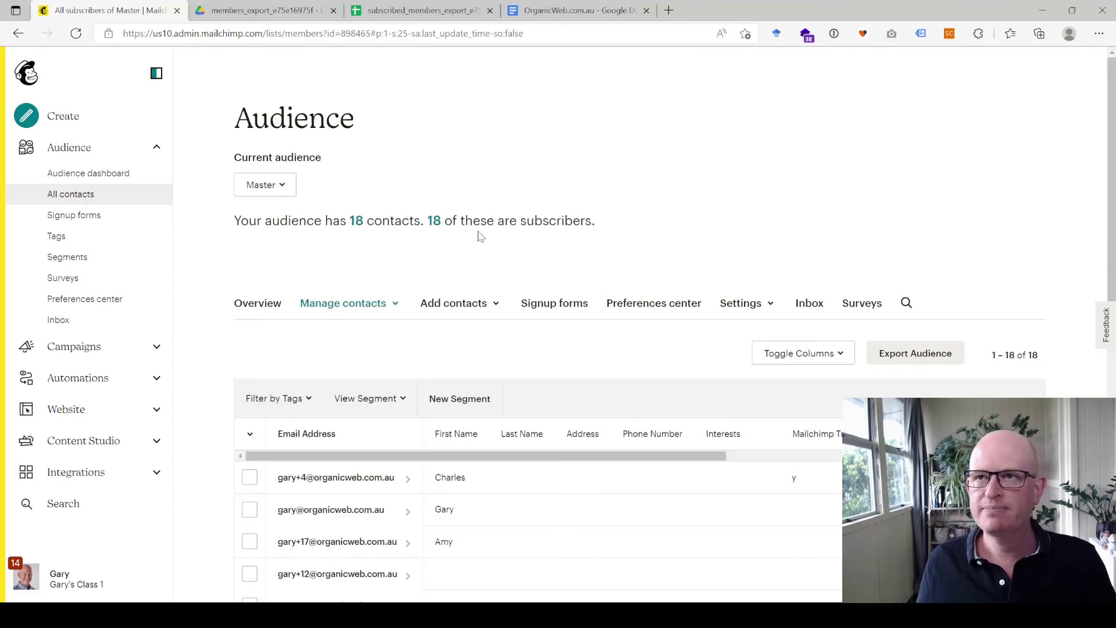
# - Examine the Interests, Mailchimp Training and Tags values of the imported contacts in the Master audience
pyautogui.scroll(-3, 469, 234)
pyautogui.moveTo(493, 285); pyautogui.dragTo(642, 276)
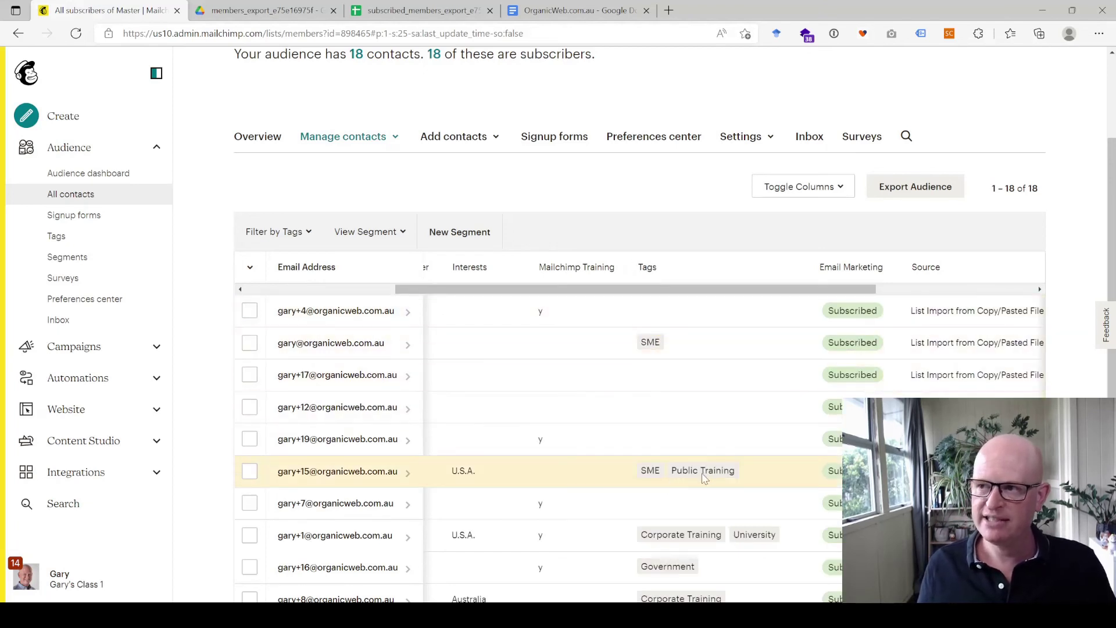
pyautogui.moveTo(771, 294); pyautogui.dragTo(720, 295)
pyautogui.scroll(-3, 573, 344)
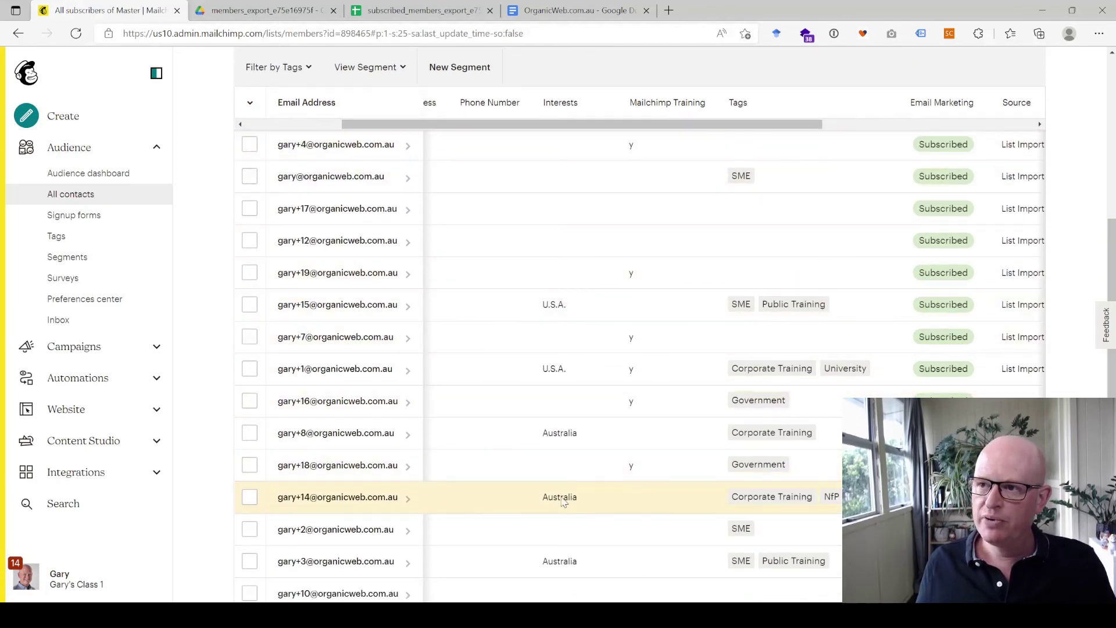
pyautogui.scroll(-4, 567, 503)
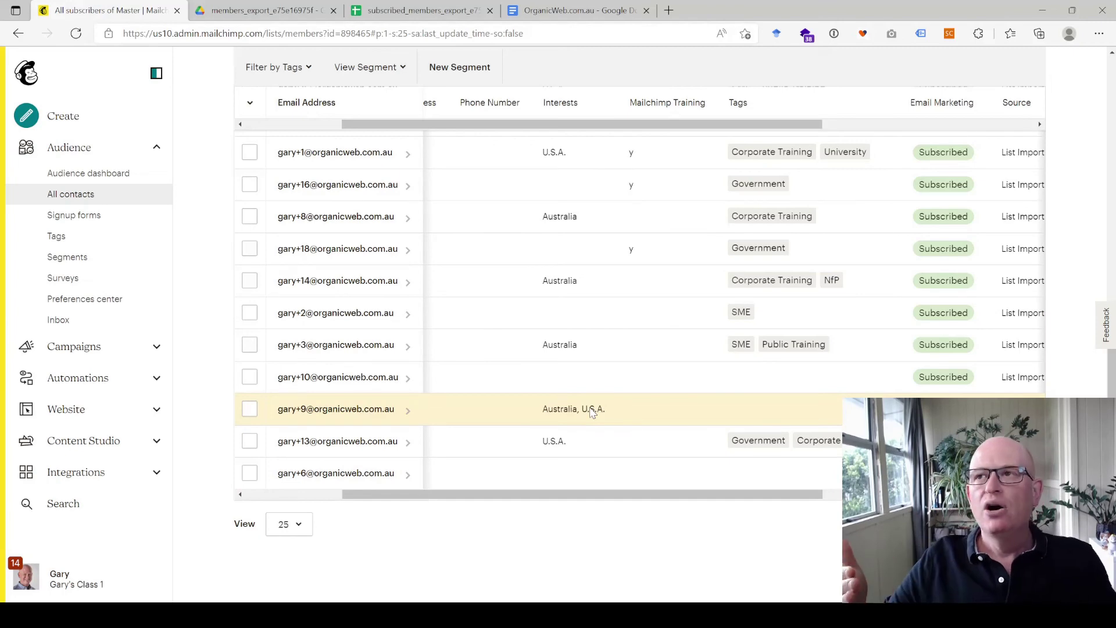
pyautogui.scroll(6, 592, 412)
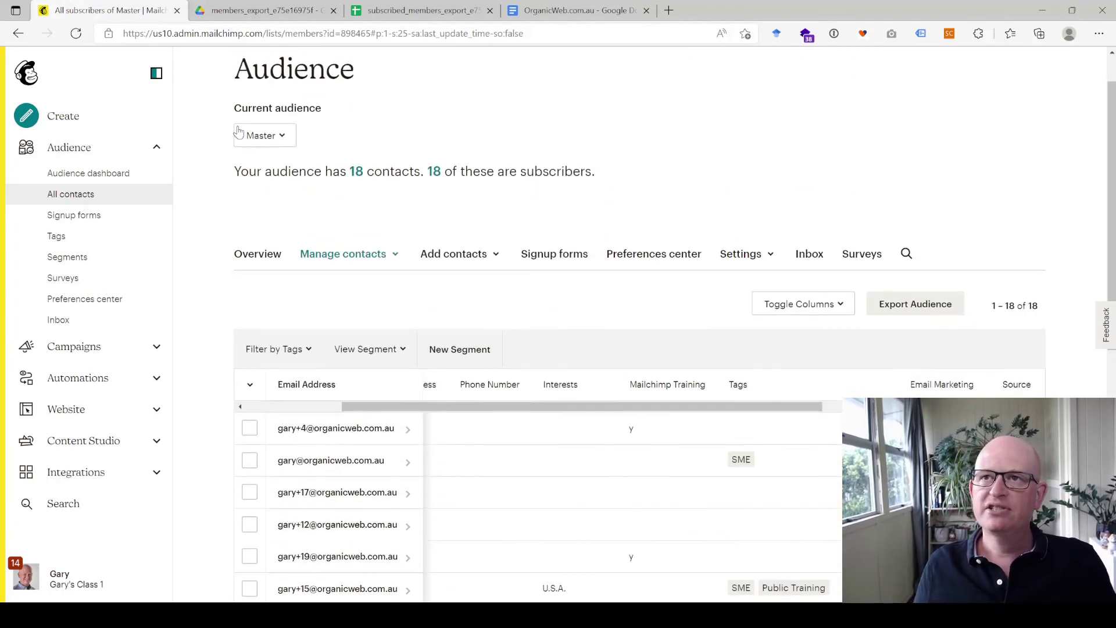
# - Go to the list of all audiences and open the Old audience's contacts
pyautogui.click(280, 148)
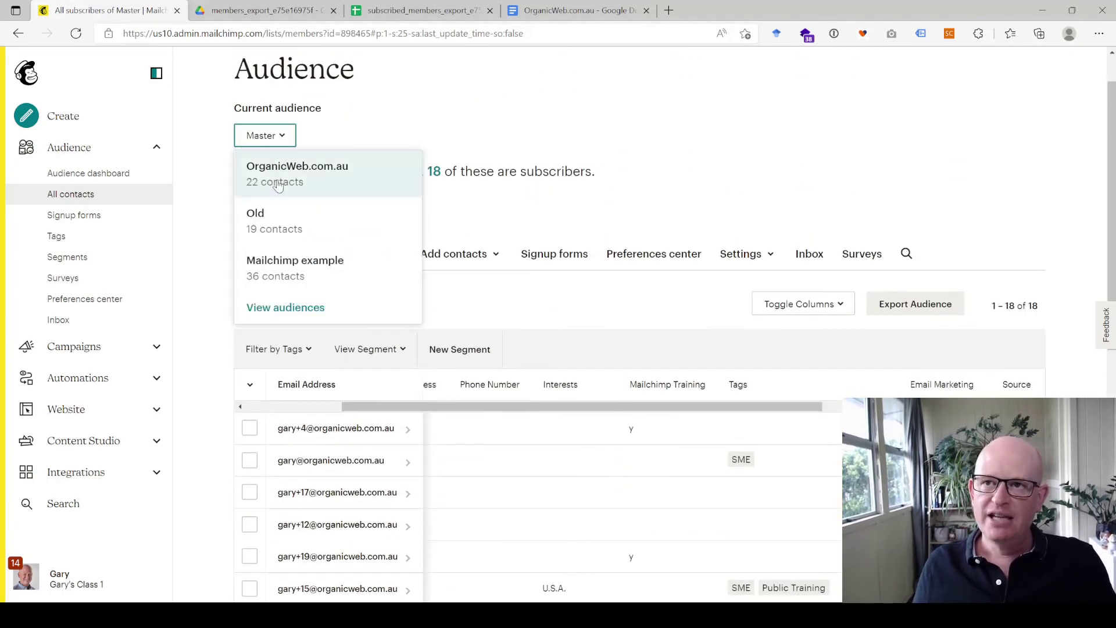
pyautogui.click(310, 311)
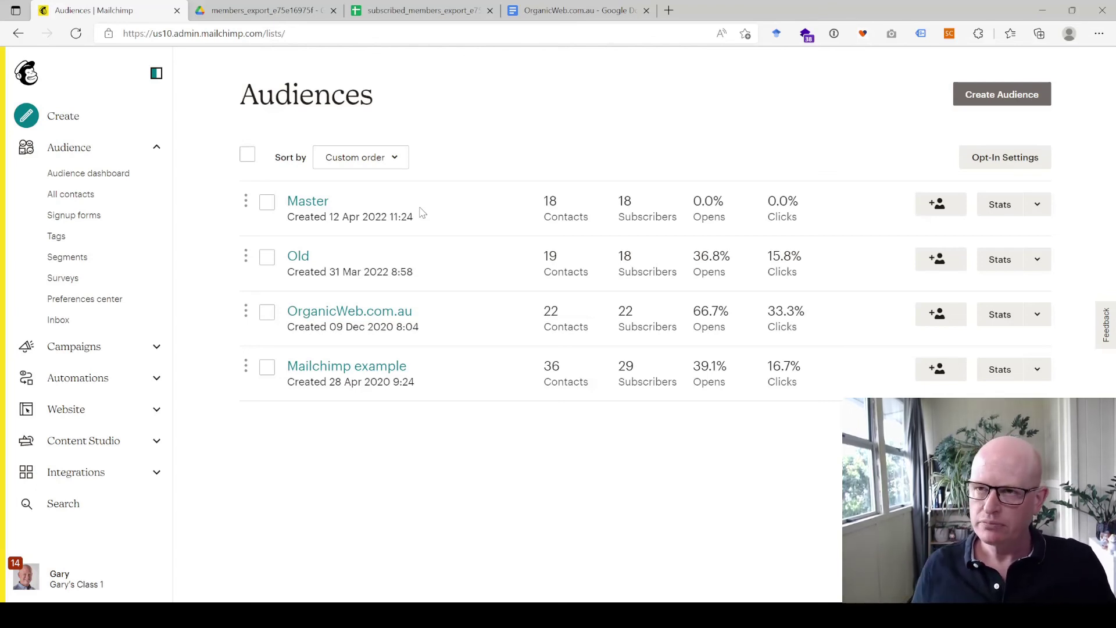
pyautogui.click(302, 261)
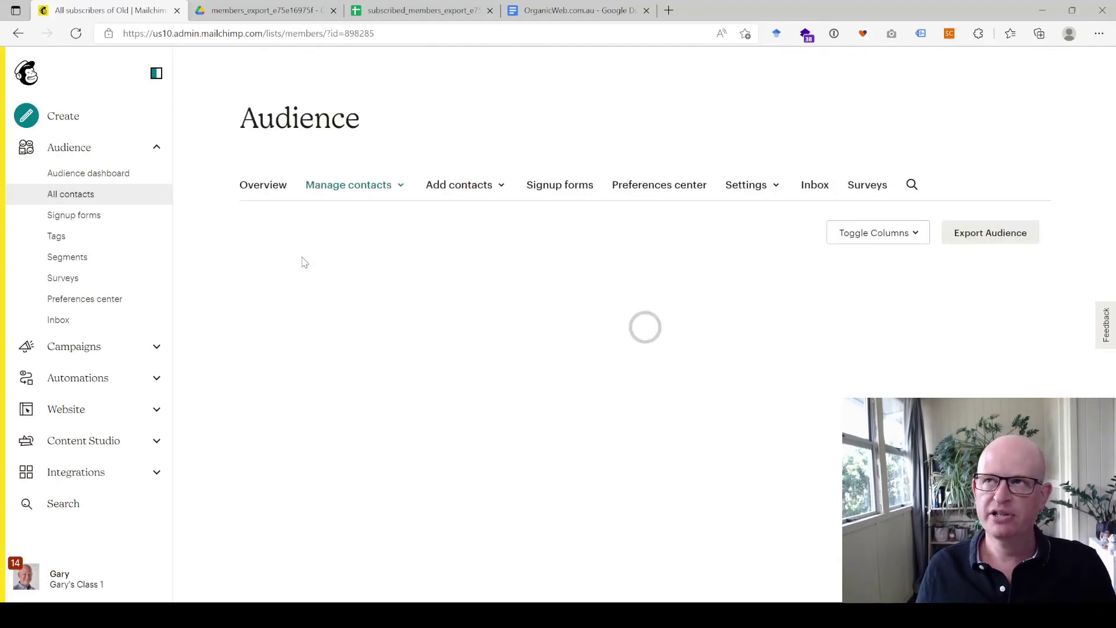
# - Select all contacts in the Old audience, archive them and confirm the archiving
pyautogui.scroll(-1, 271, 349)
pyautogui.click(250, 351)
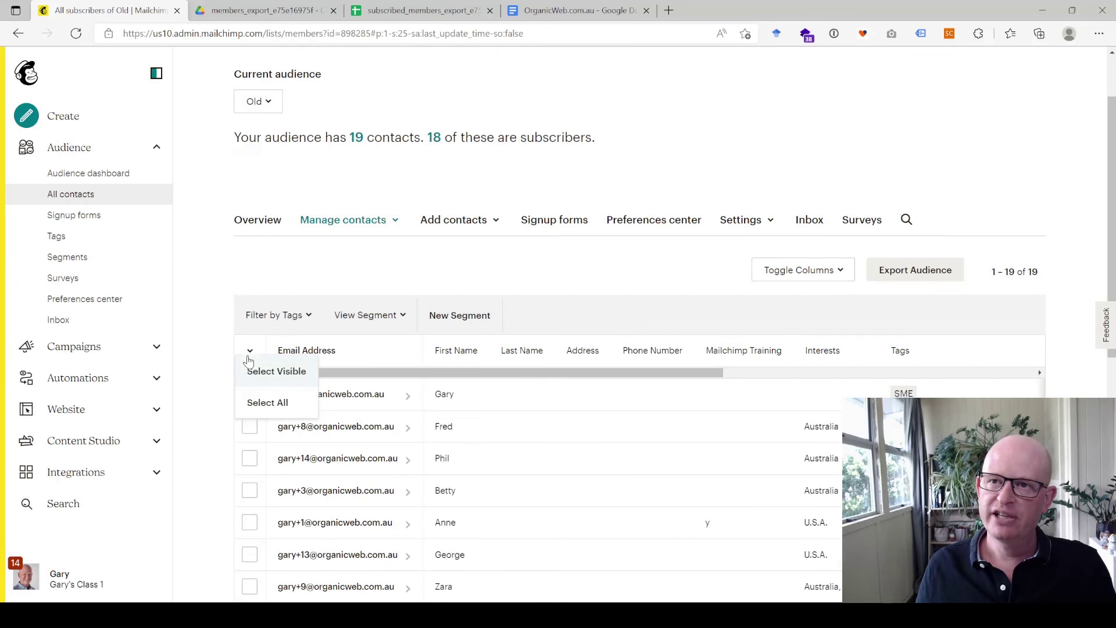
pyautogui.click(282, 404)
pyautogui.click(418, 316)
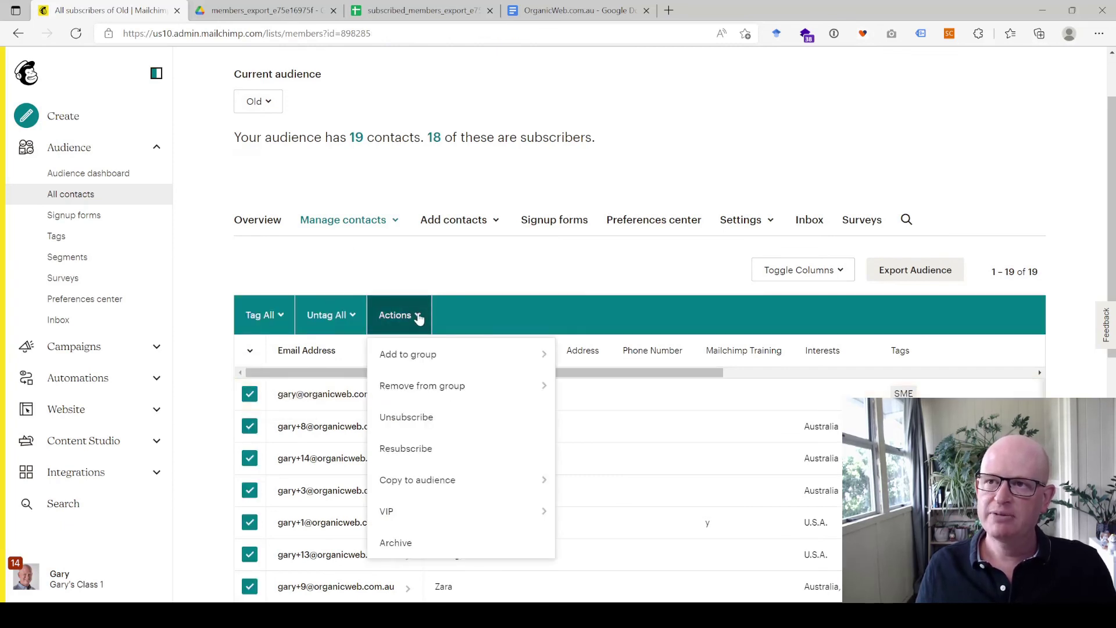
pyautogui.click(454, 542)
pyautogui.click(465, 410)
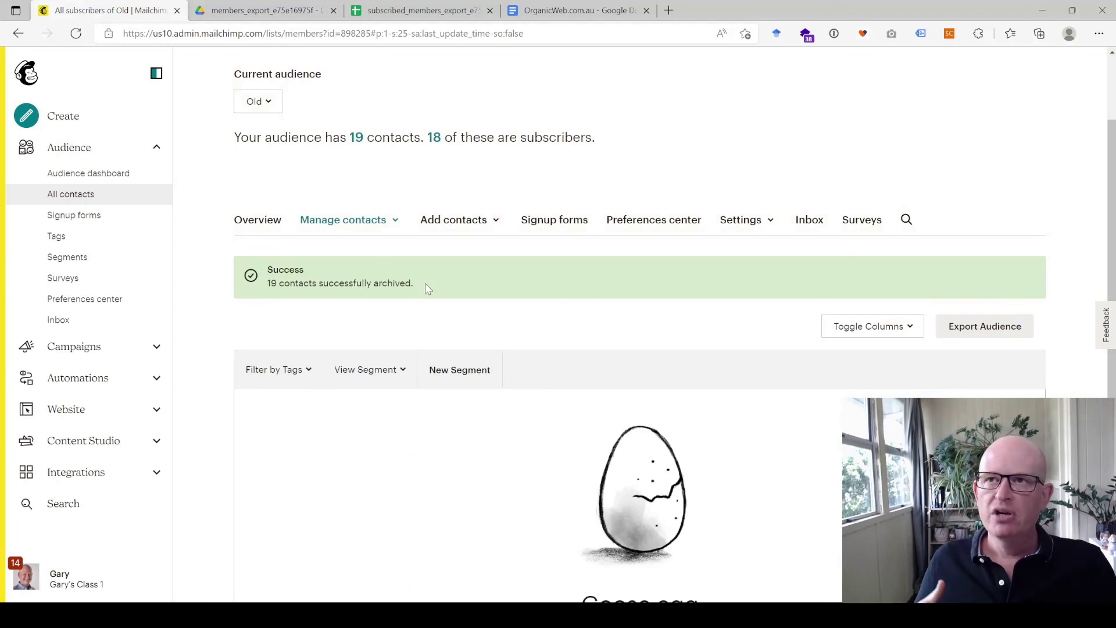
# - Return to the list of all audiences and select the Old audience
pyautogui.click(395, 225)
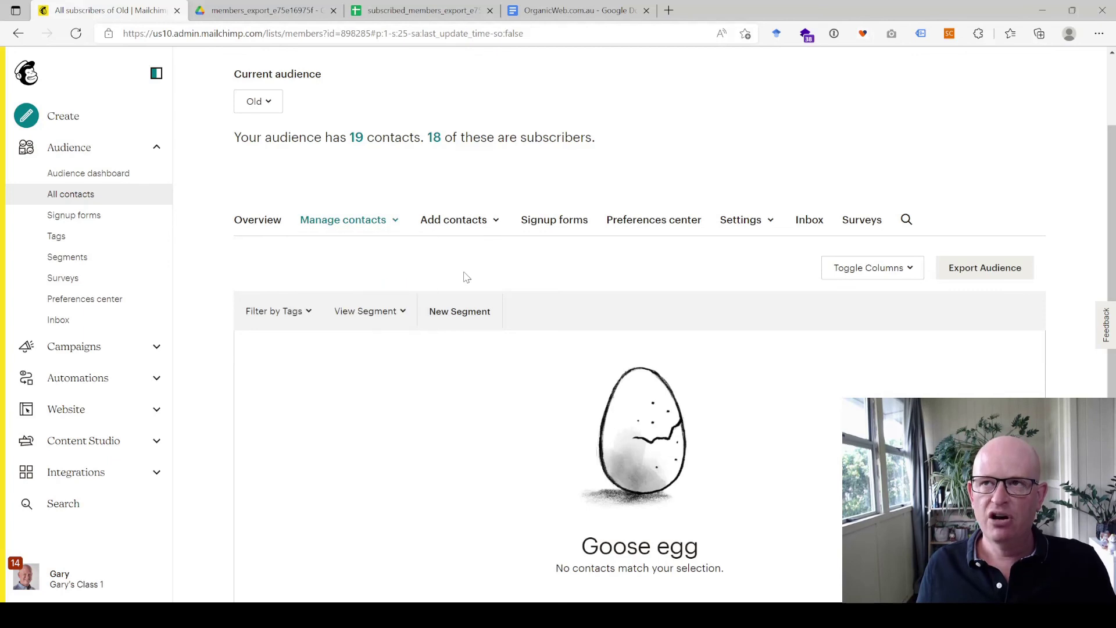
pyautogui.click(258, 102)
pyautogui.click(287, 275)
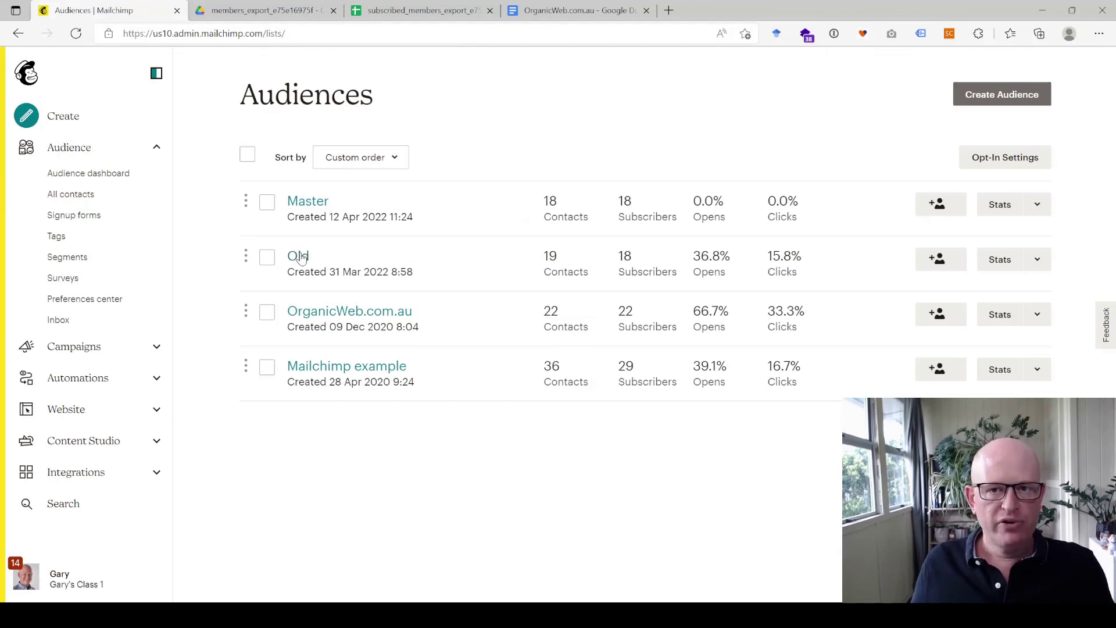
pyautogui.click(268, 259)
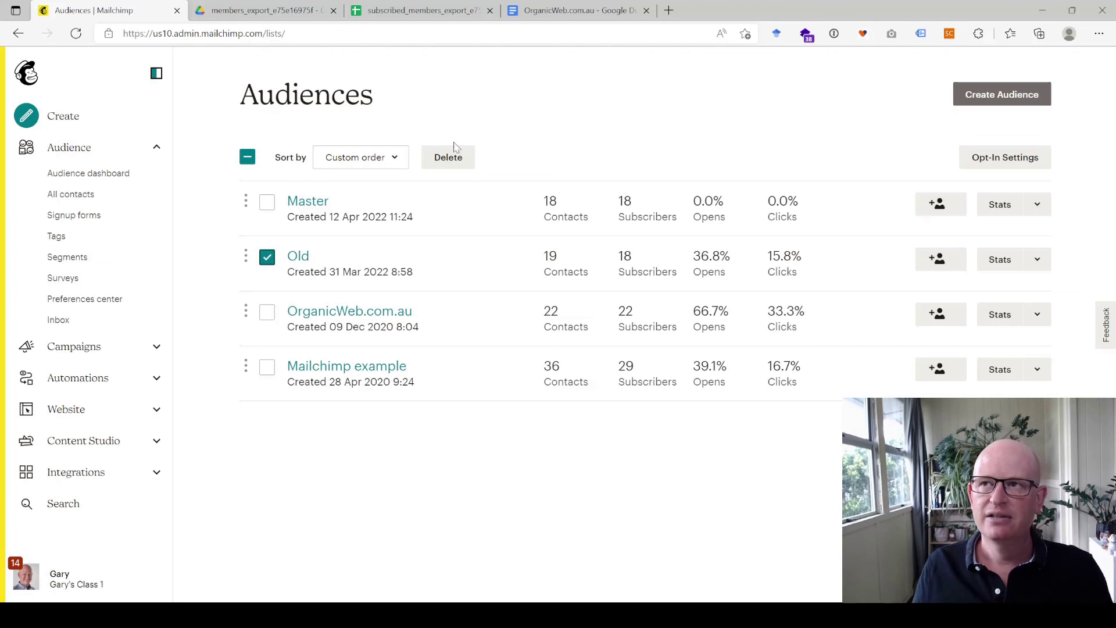